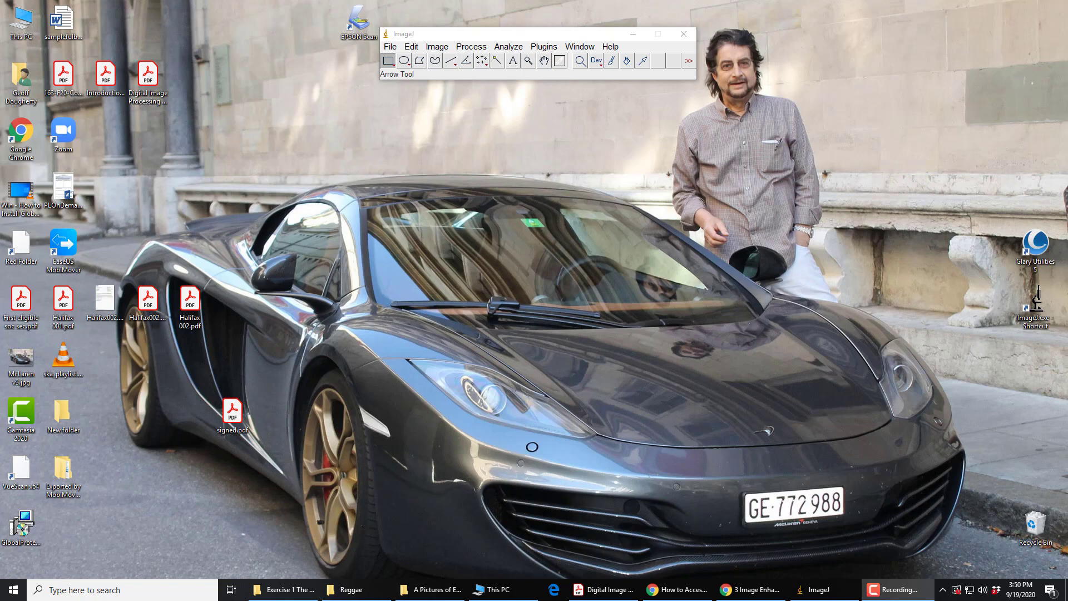
Step: Open rice.tif from the 345 Images folder and move its image window aside to make room for a copy
click(389, 47)
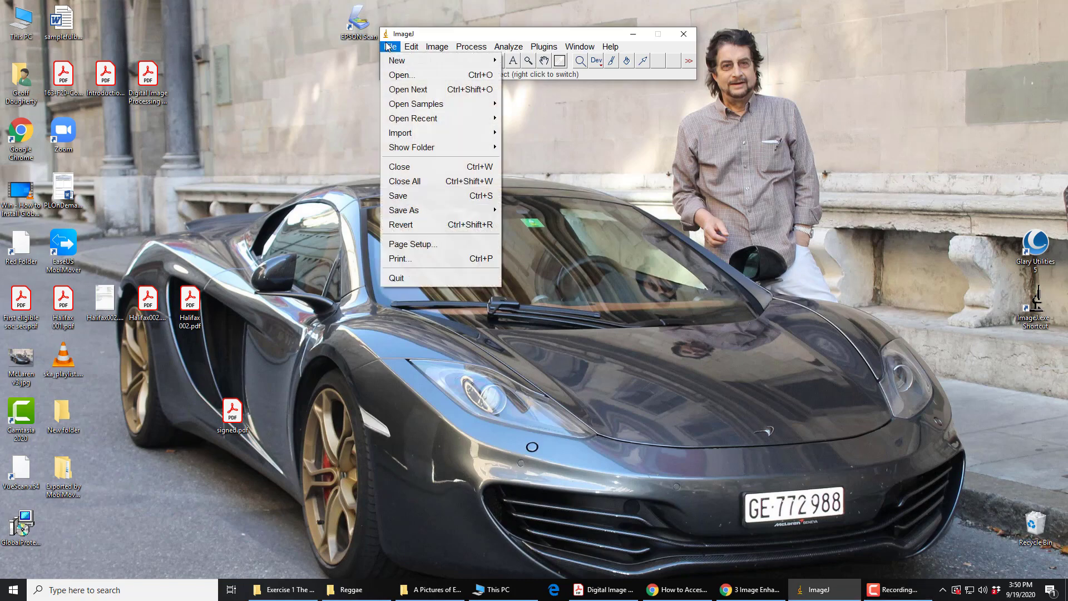
click(393, 75)
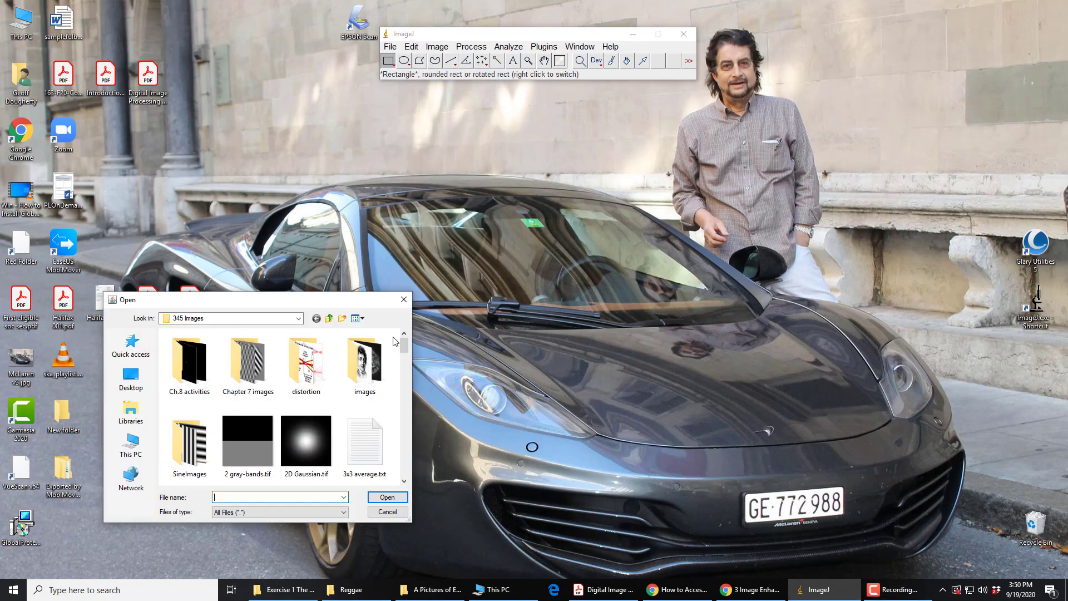
drag(405, 344, 375, 434)
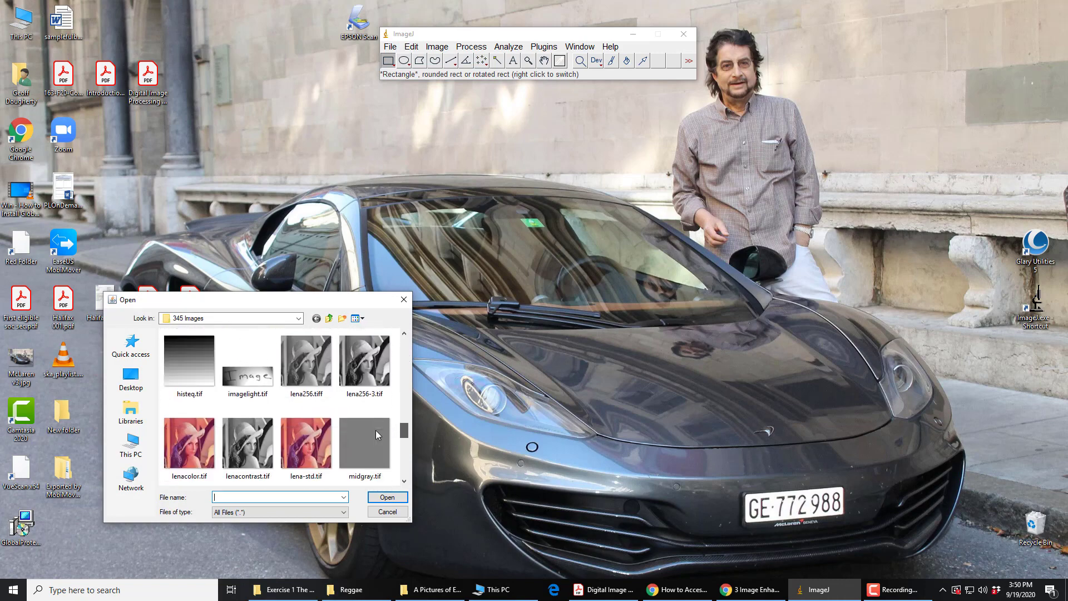
scroll(371, 440, down, 4)
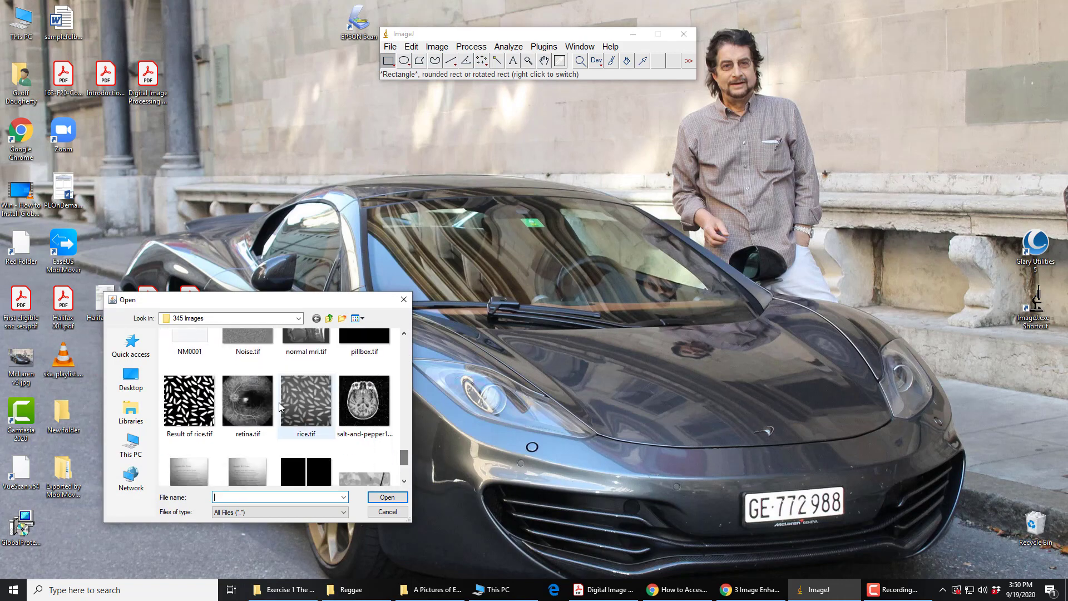
click(312, 409)
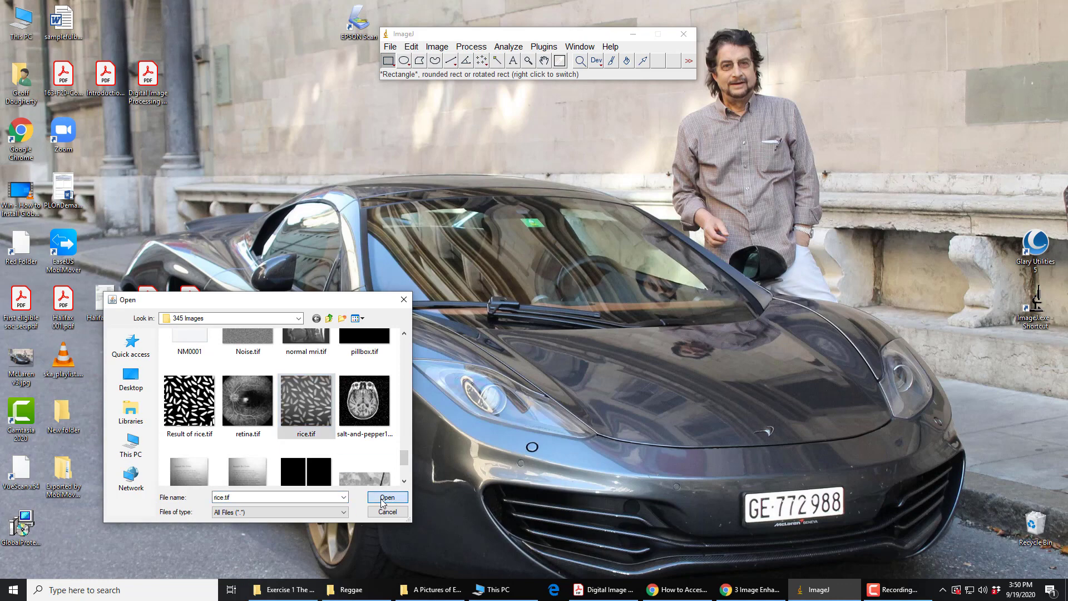
click(385, 498)
drag(483, 157, 208, 156)
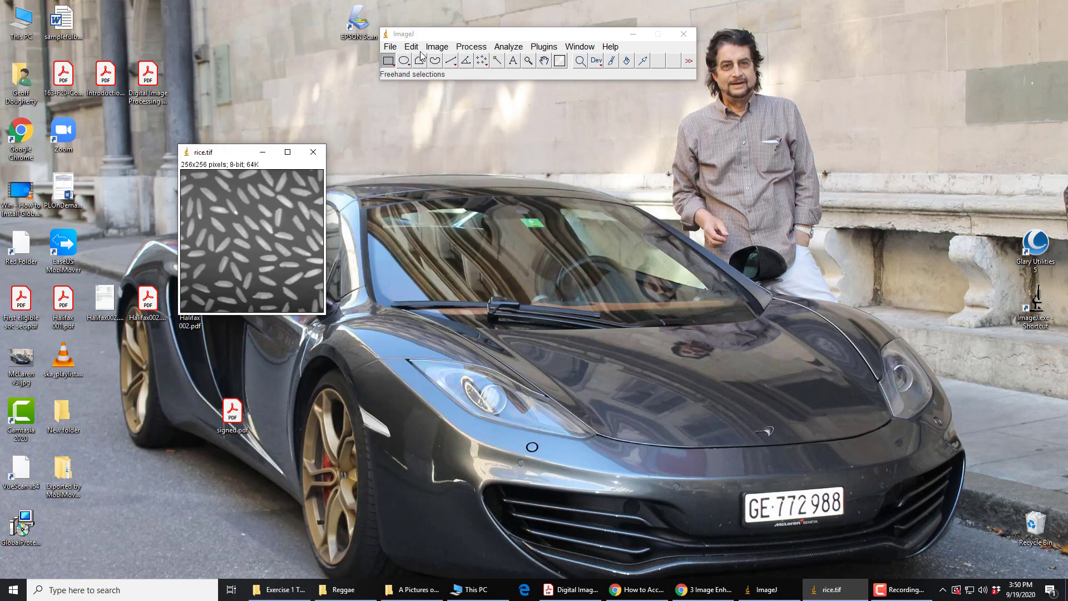
Step: Duplicate the rice image as rice-1.tif and place the copy beside the original
click(436, 47)
click(445, 187)
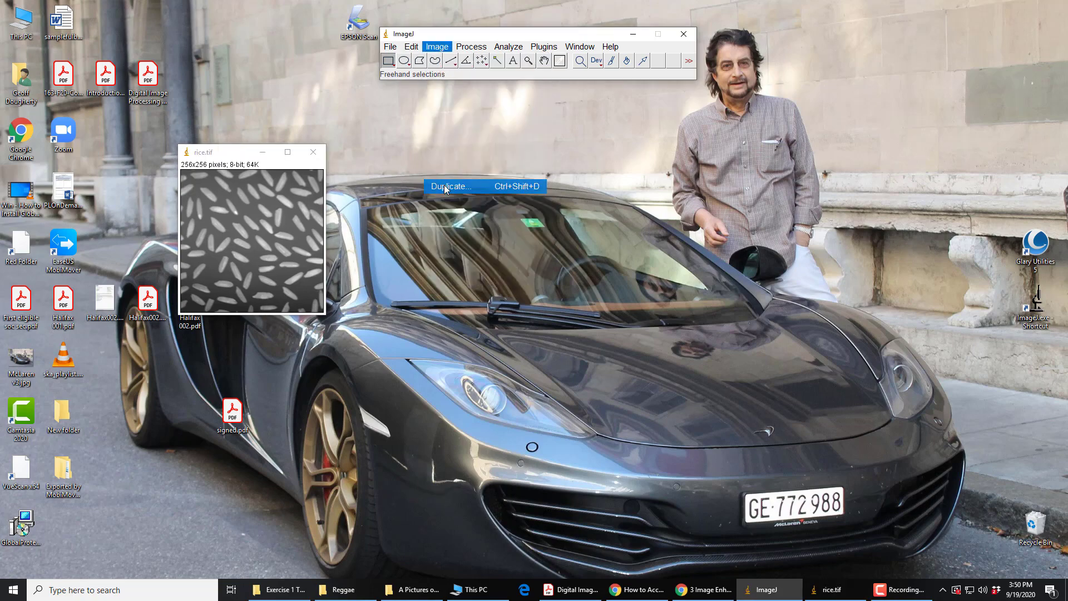
click(534, 181)
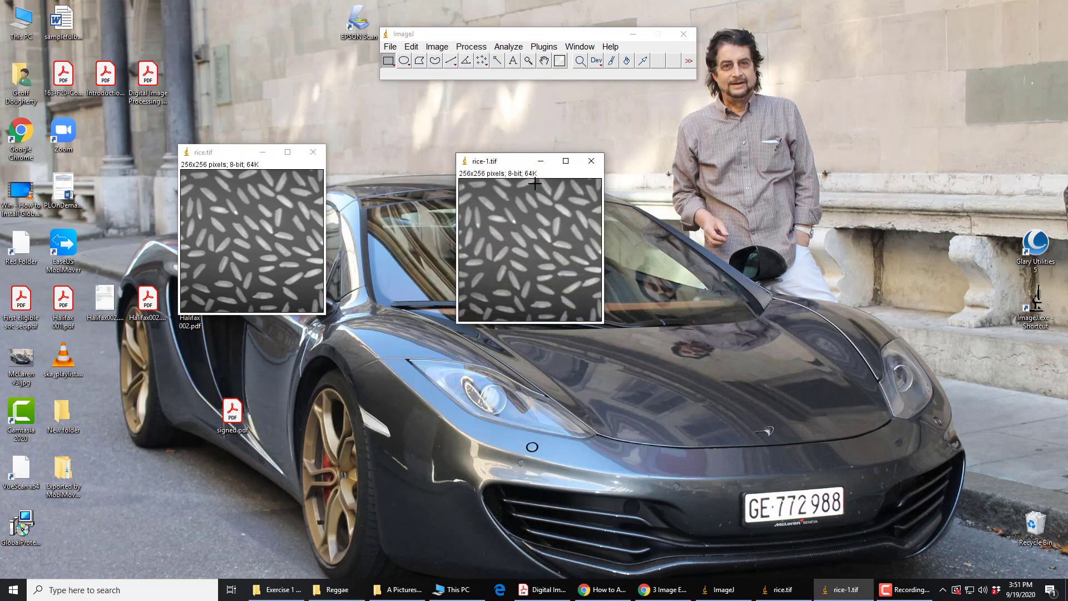
drag(501, 161, 388, 153)
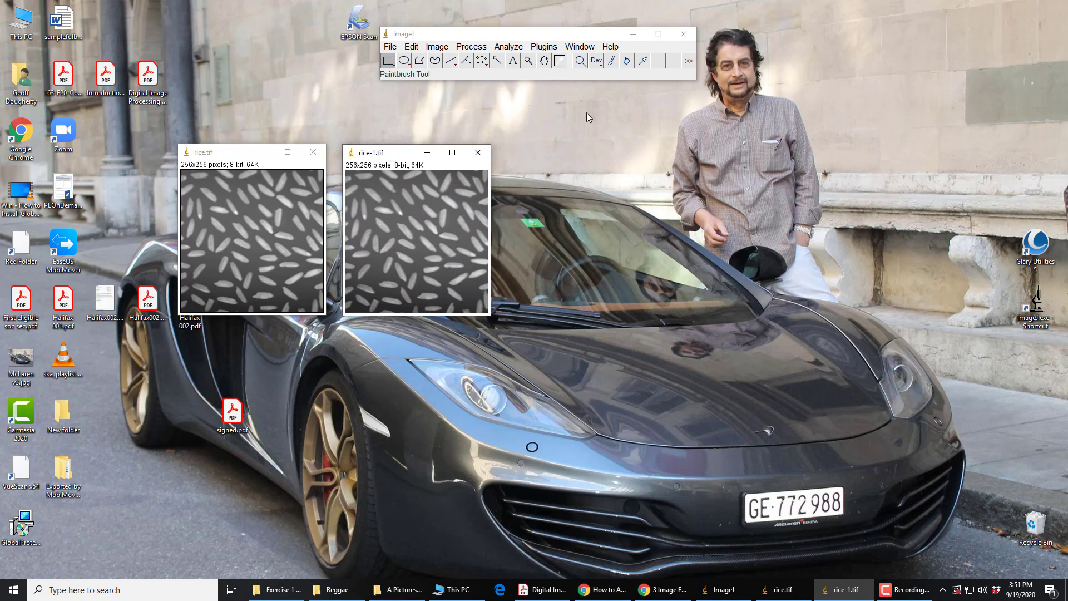
Step: Run the Ch 5 Live Histogram plugin on rice-1.tif and place the histogram window below the images
click(543, 47)
mouse_move(617, 253)
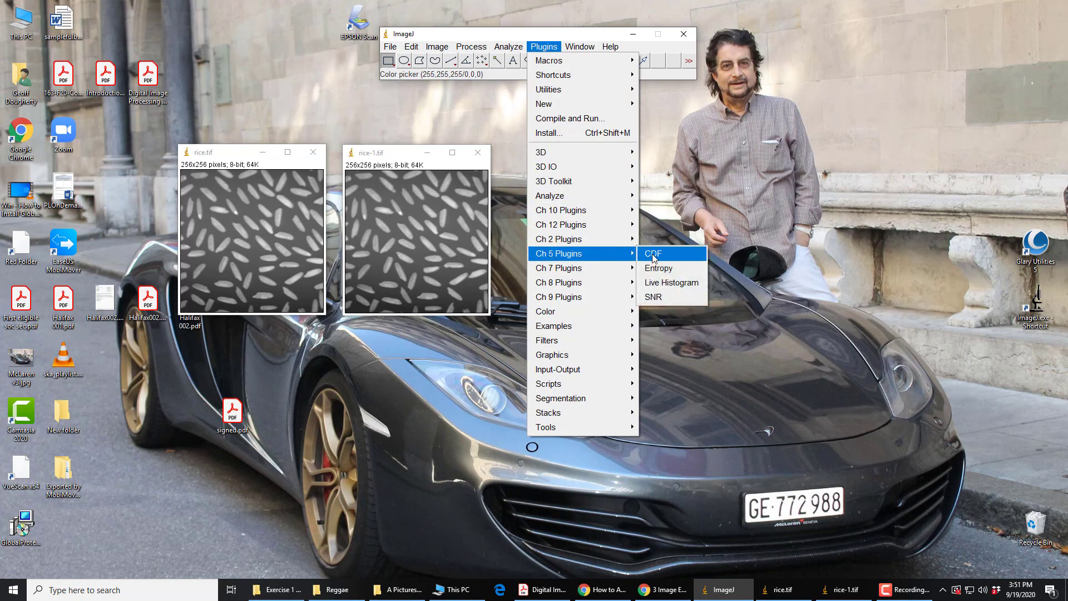
click(652, 283)
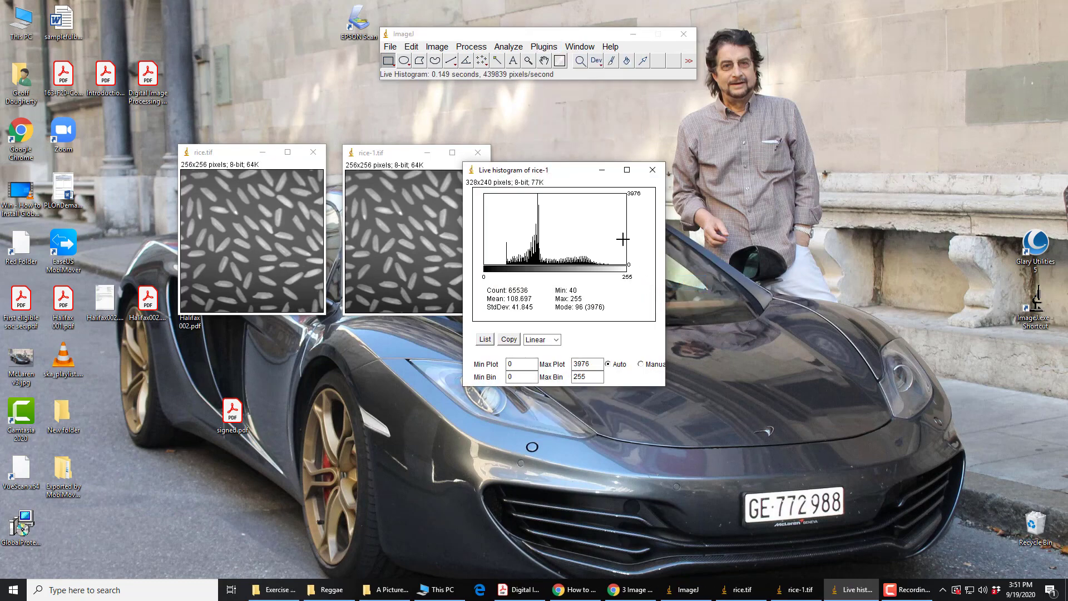
drag(582, 174, 450, 333)
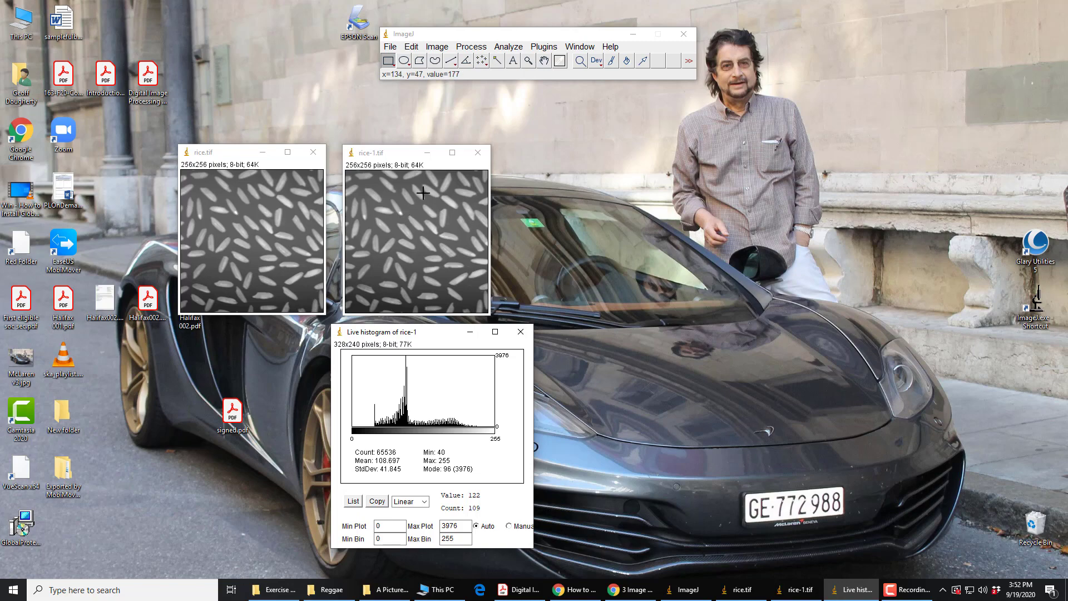
Step: Preview a Gaussian Blur with a sigma of 2 on rice-1.tif, keeping the filter dialog clear of the images
click(407, 155)
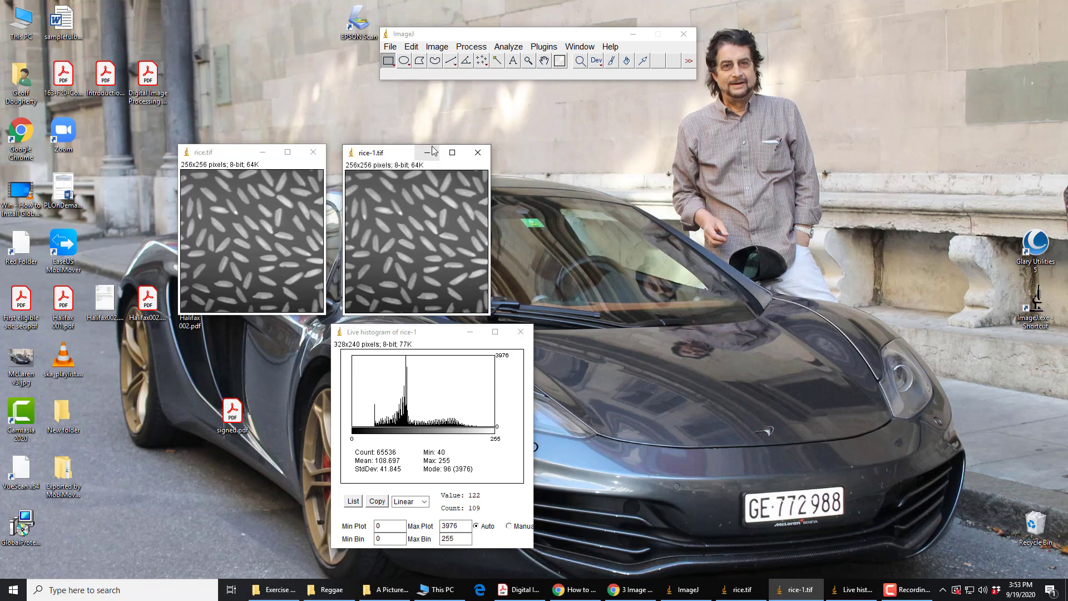
click(473, 49)
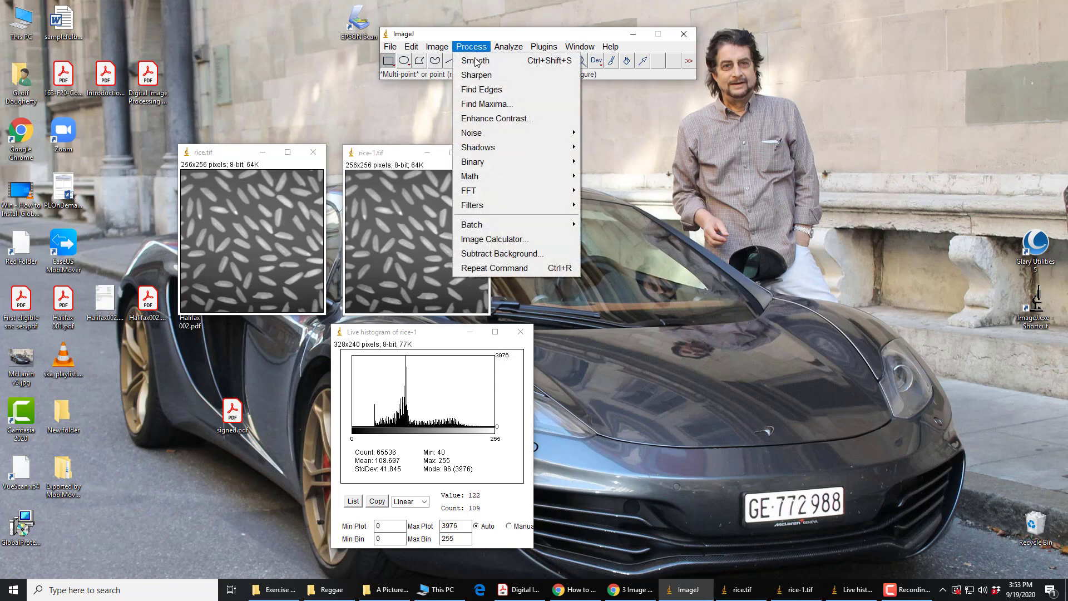
mouse_move(492, 207)
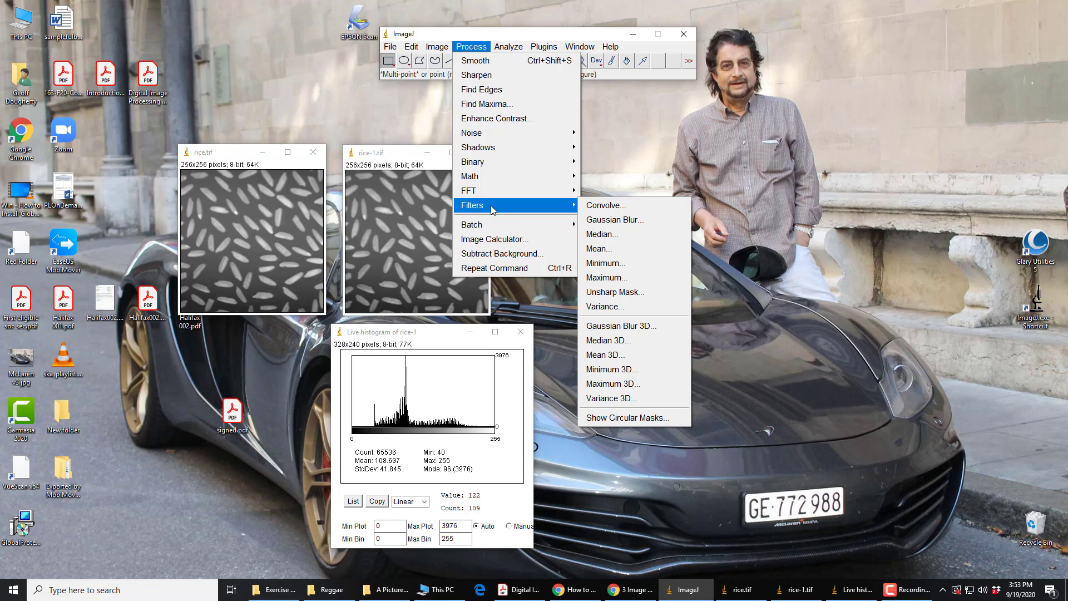
click(603, 220)
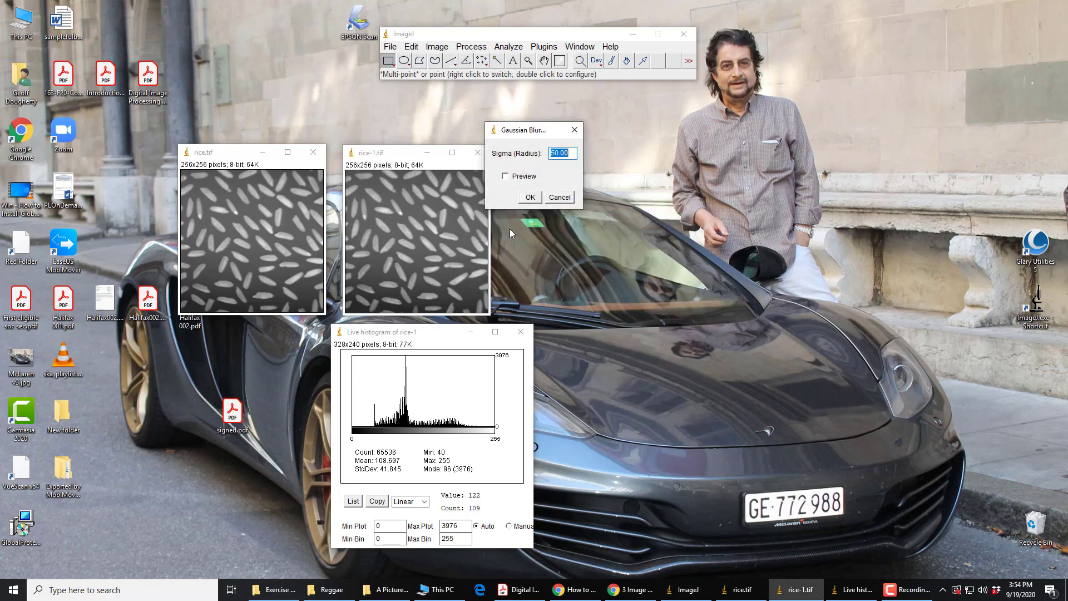
drag(517, 134, 606, 158)
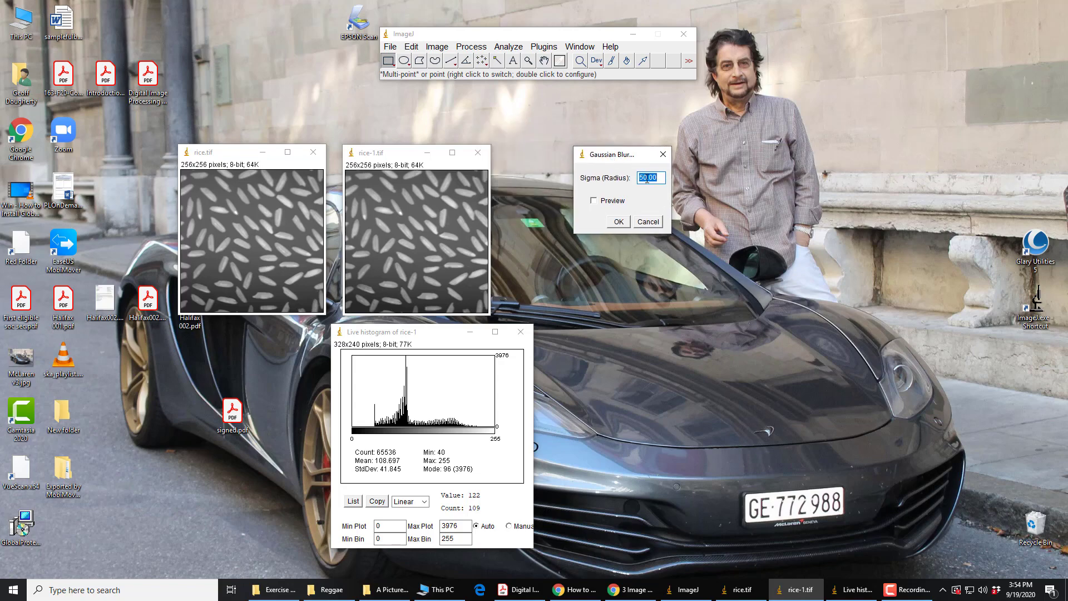
click(647, 177)
key(BackSpace)
key(BackSpace)
key(BackSpace)
text(2)
click(594, 201)
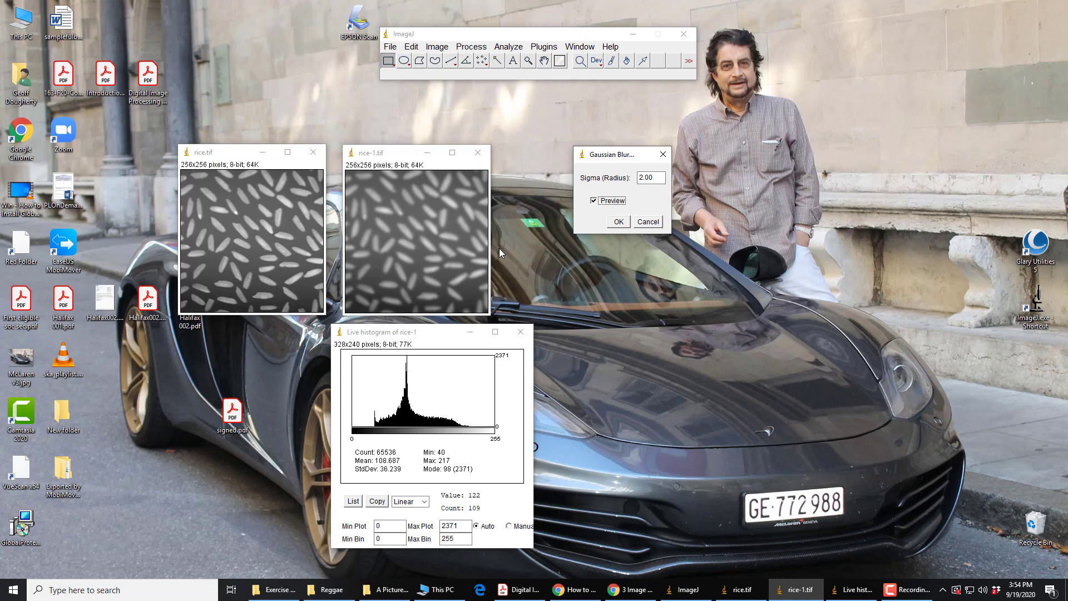
Step: Preview the Gaussian Blur on rice-1.tif with a sigma of 1.00, followed by 10.00
click(643, 178)
double_click(644, 178)
key(BackSpace)
text(1)
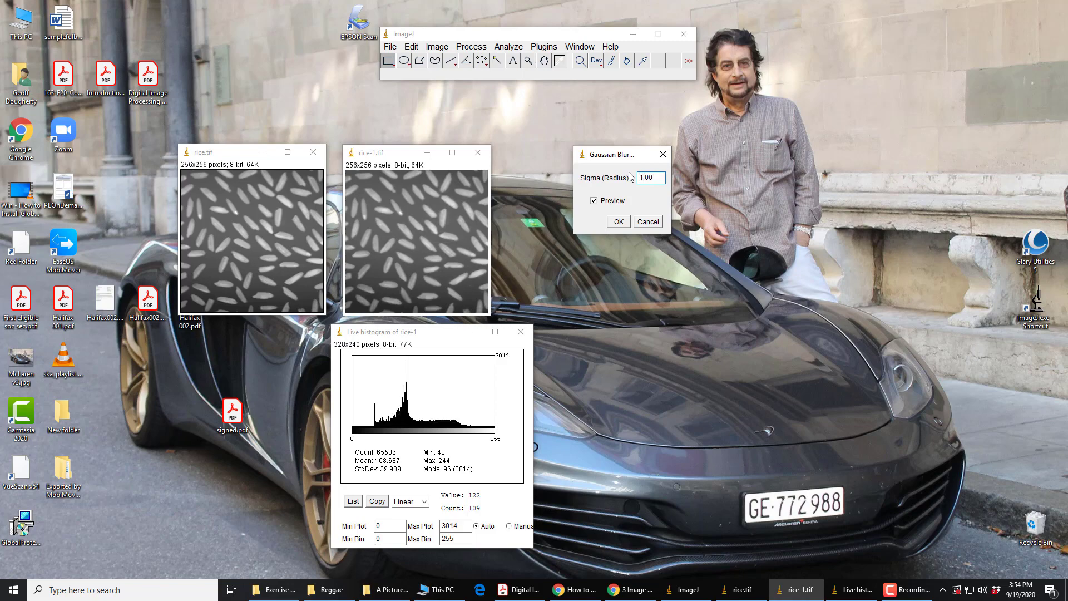
text(0)
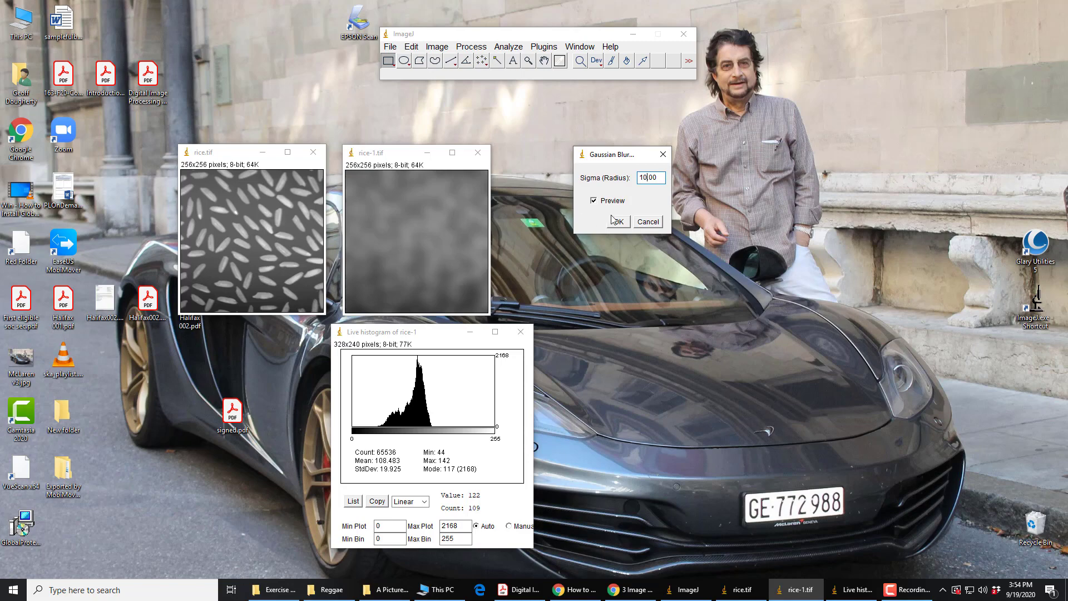
Step: Raise the previewed Gaussian Blur sigma to 30.00 and on to 50.00
click(643, 177)
key(BackSpace)
text(3)
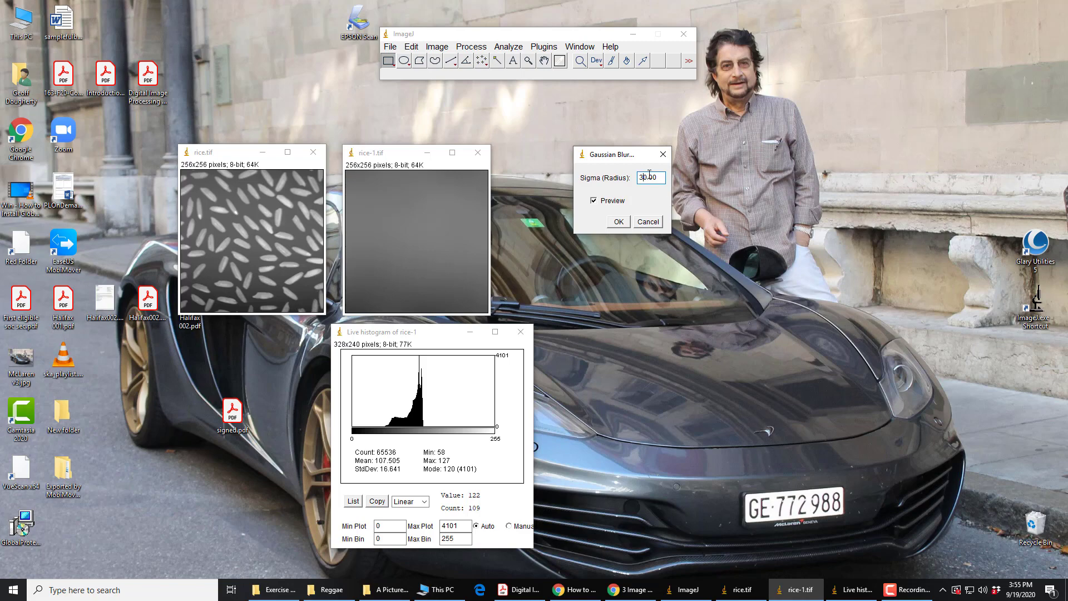
key(BackSpace)
text(5)
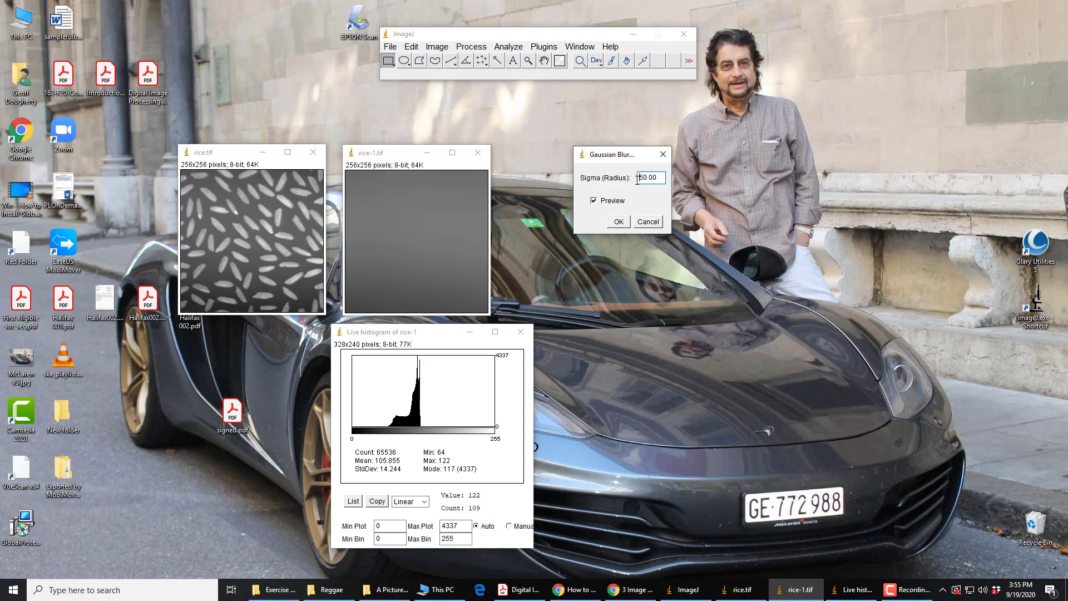
Step: Try Gaussian Blur sigmas of 250.00 and 550.00 in the preview and cancel the filter
text(2)
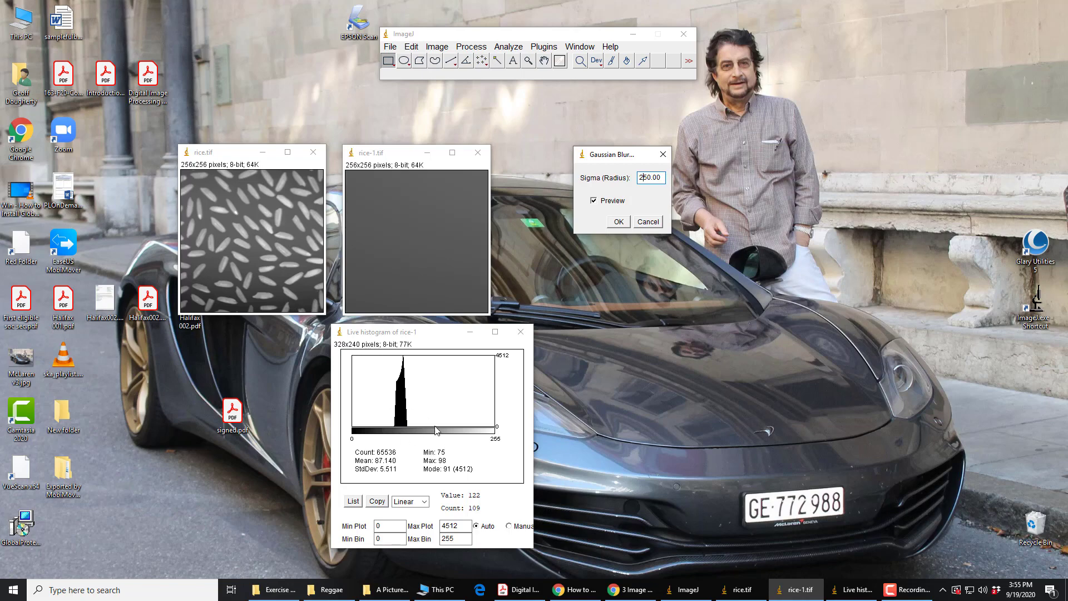
click(642, 178)
key(BackSpace)
text(5)
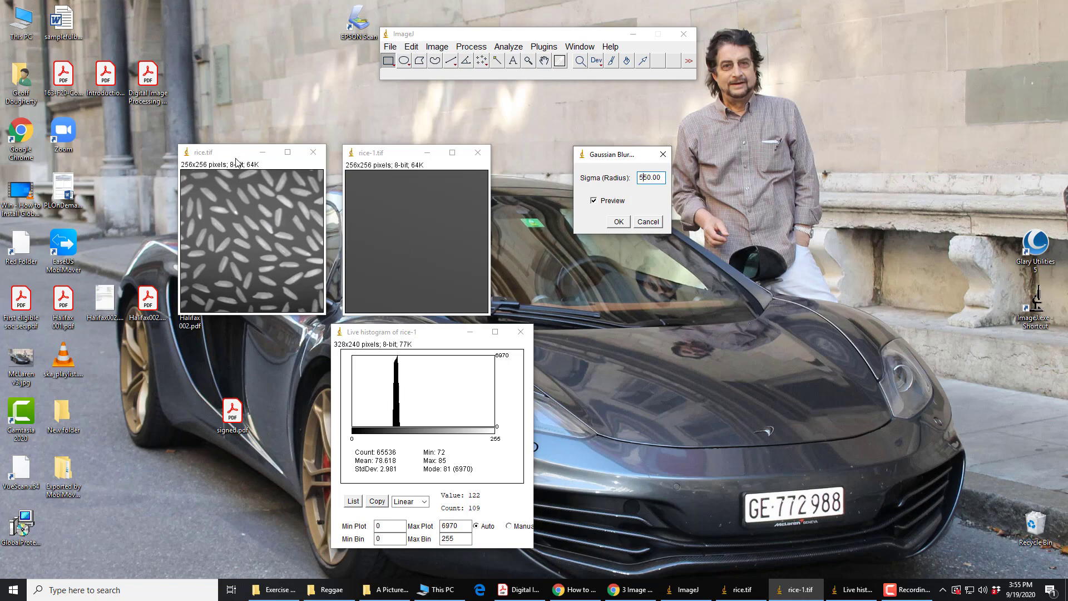
click(648, 222)
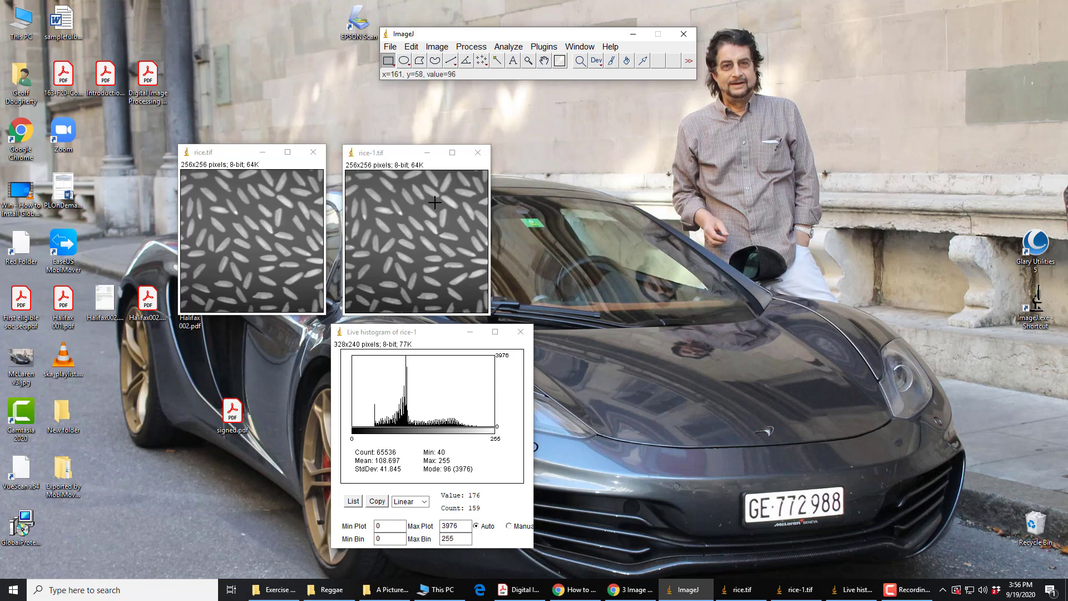
Step: Move rice-1.tif farther from the original, preview a Gaussian Blur with a sigma of 50.00 on it, and cancel the filter
click(400, 161)
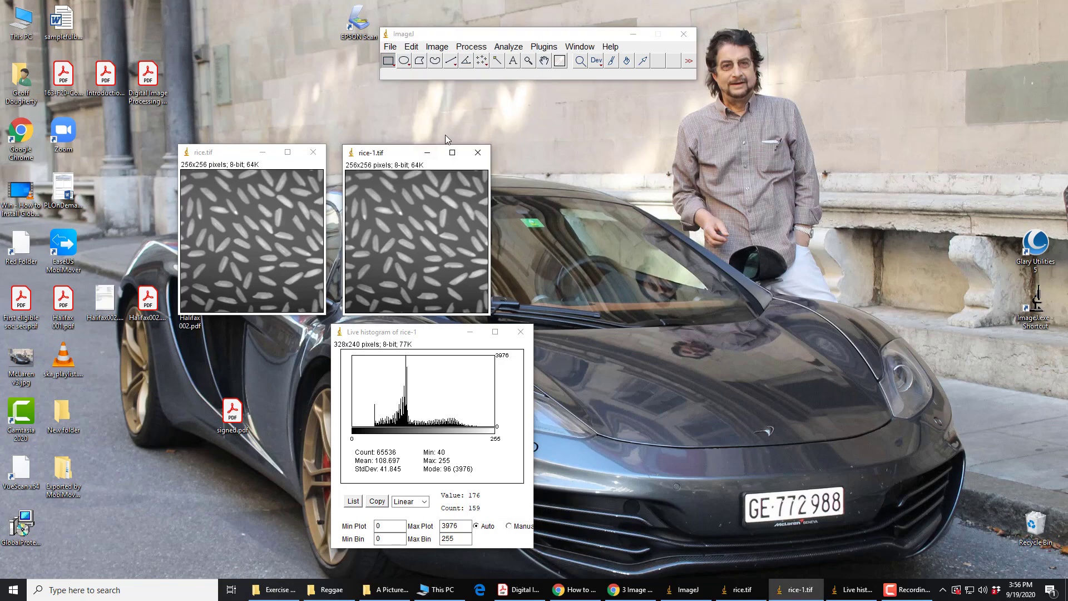
drag(411, 156, 501, 155)
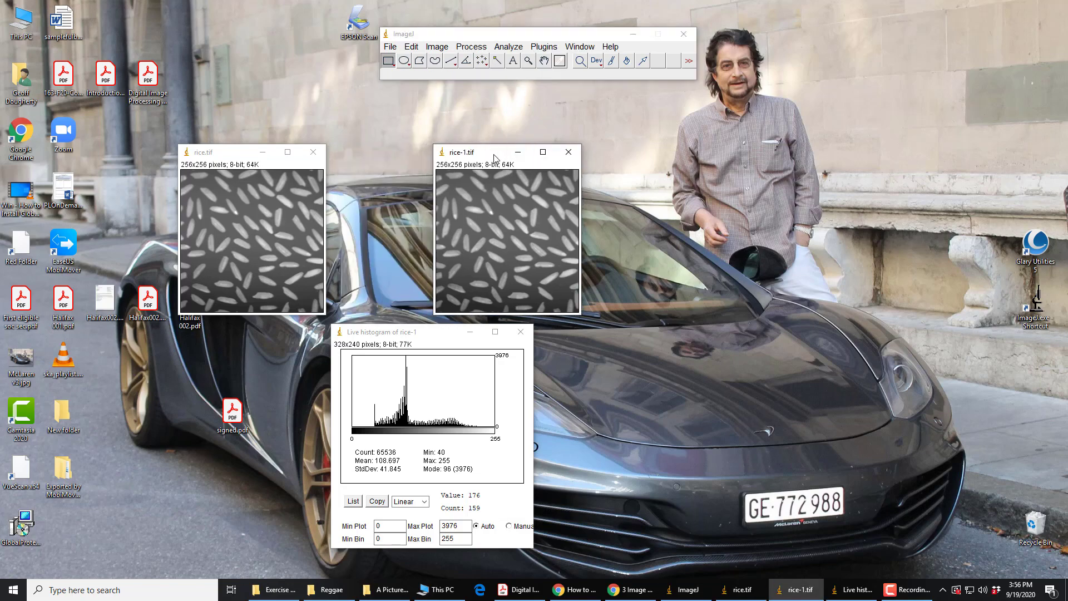
click(473, 48)
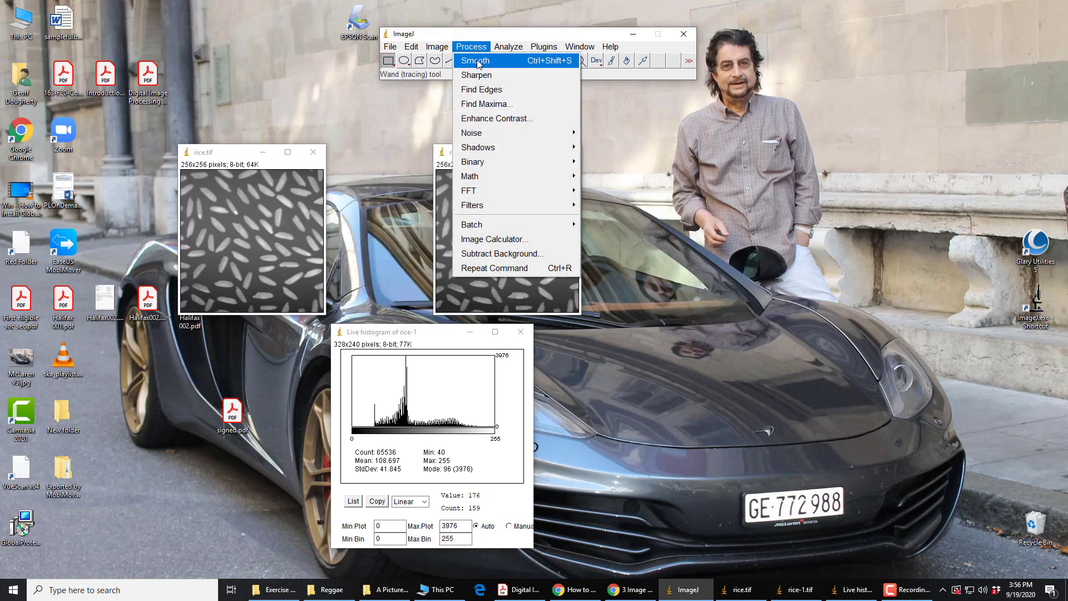
mouse_move(489, 205)
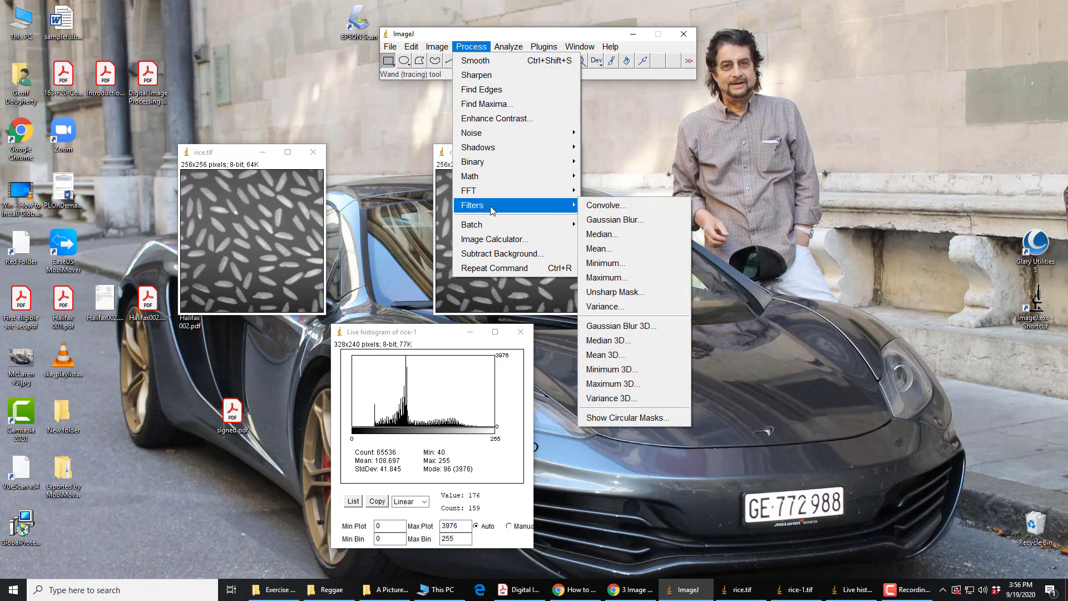
click(616, 221)
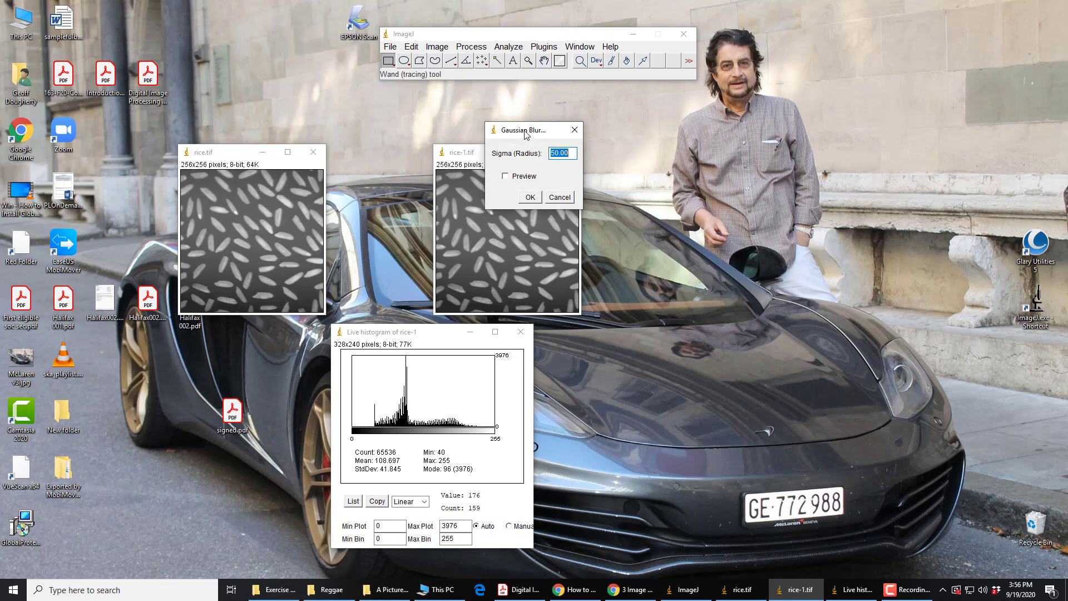
drag(530, 139, 677, 138)
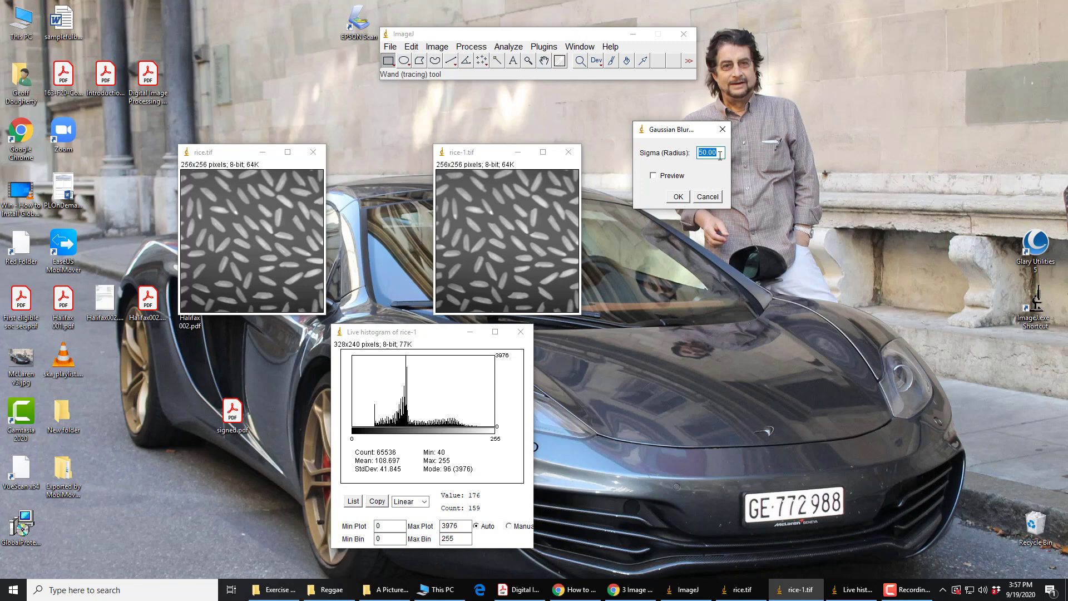
click(655, 175)
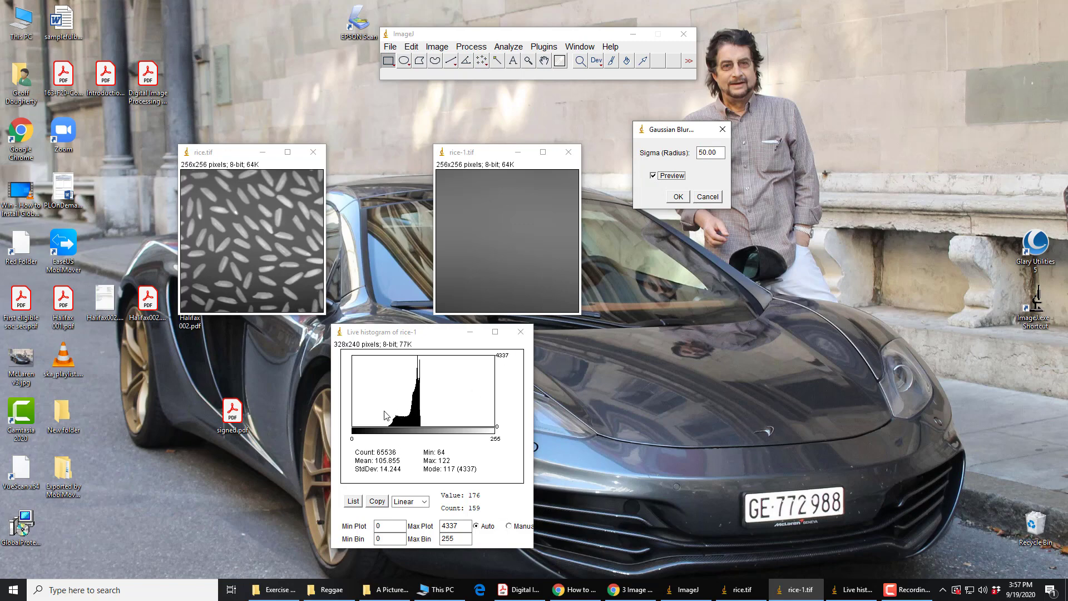
click(701, 151)
click(232, 158)
click(710, 154)
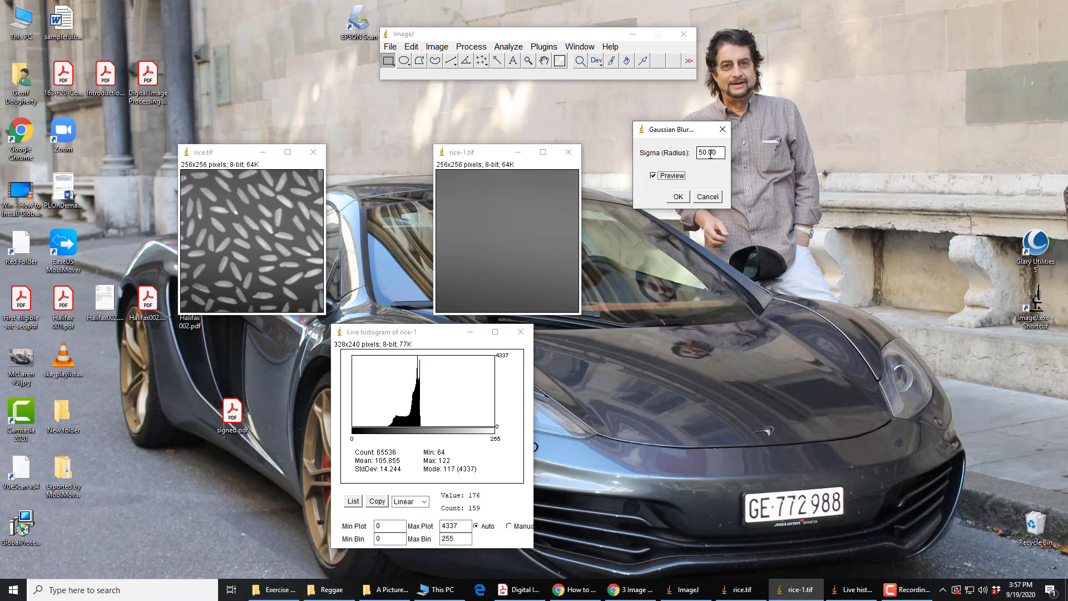
click(703, 199)
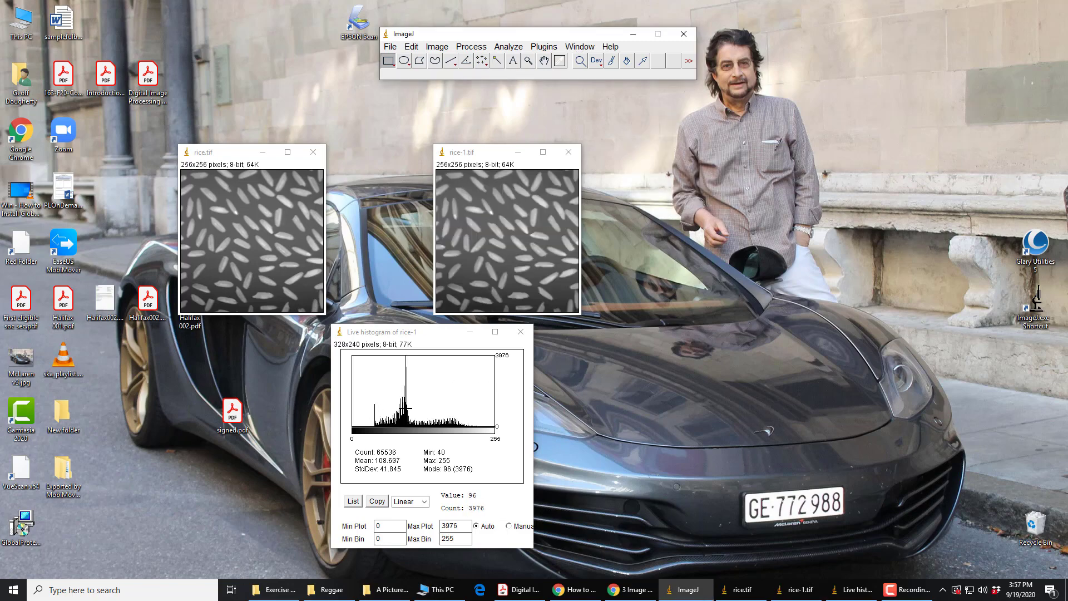
Step: Apply a Gaussian Blur with a sigma of 50.00 to rice-1.tif, previewing it first
click(486, 157)
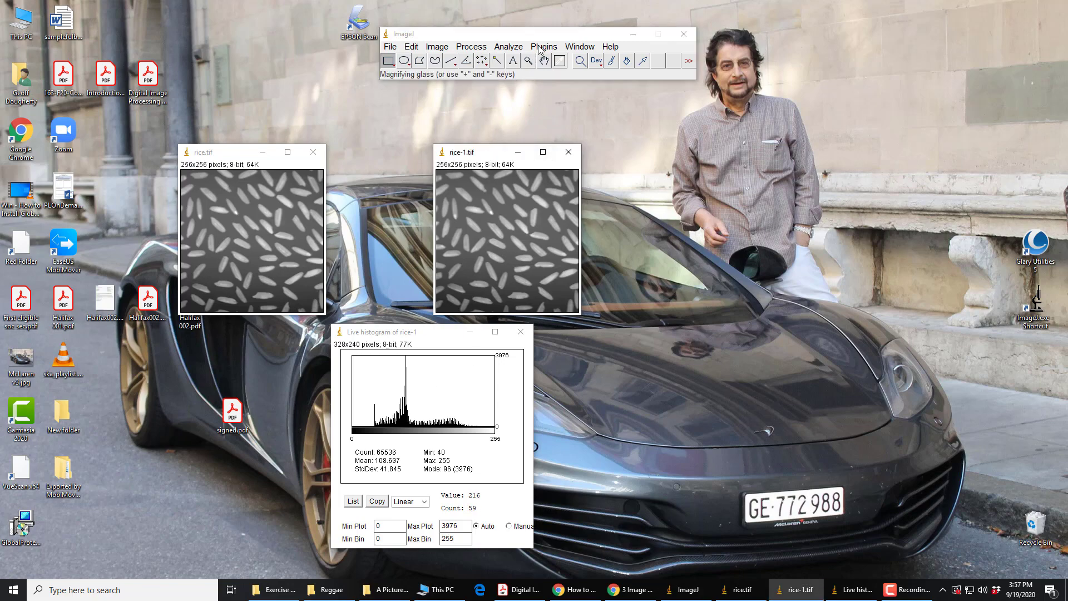
click(471, 47)
mouse_move(509, 205)
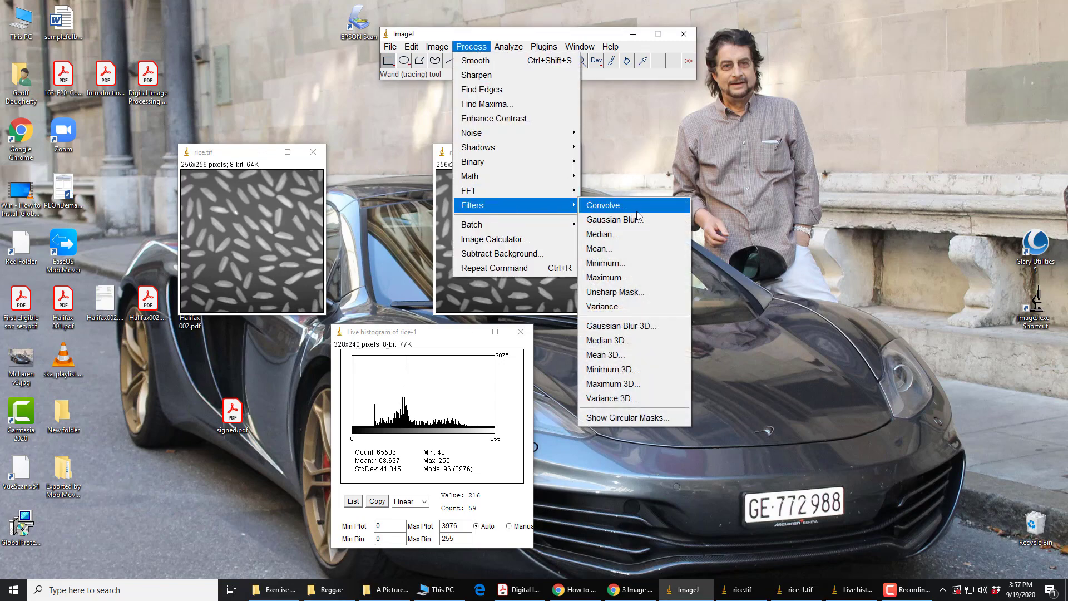
click(623, 220)
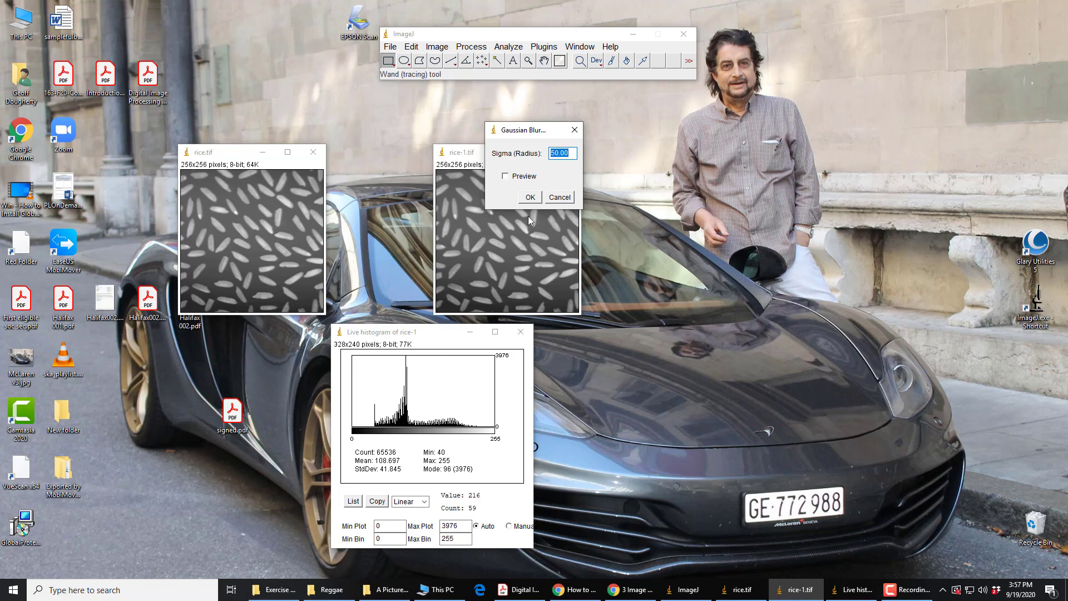
click(505, 176)
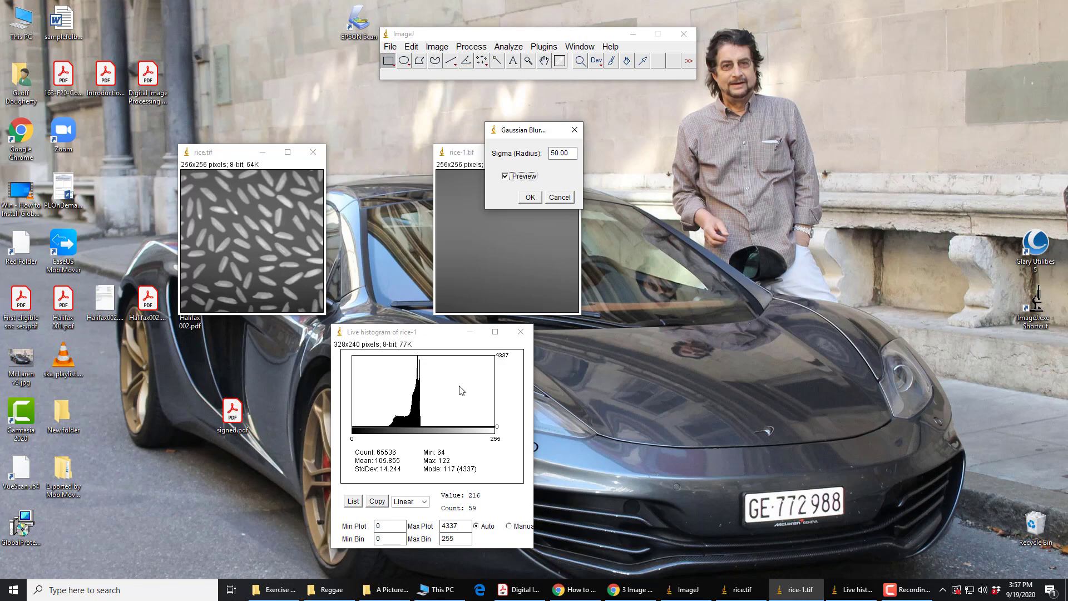
click(552, 154)
click(530, 198)
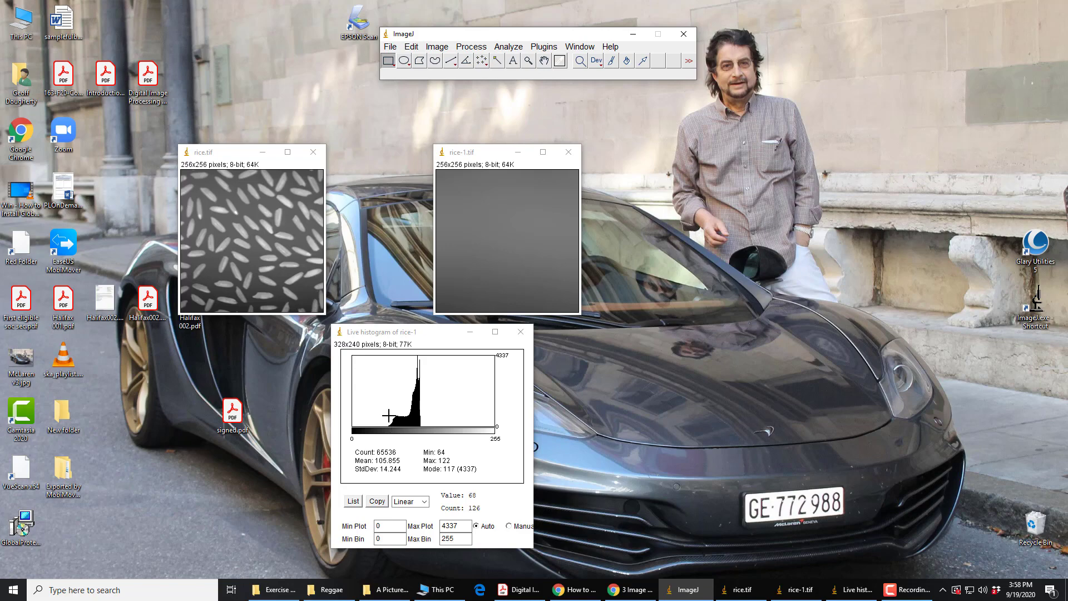
Step: Subtract a value of 24 from rice-1.tif with preview on, comparing its live histogram with that of rice.tif before and after
click(247, 244)
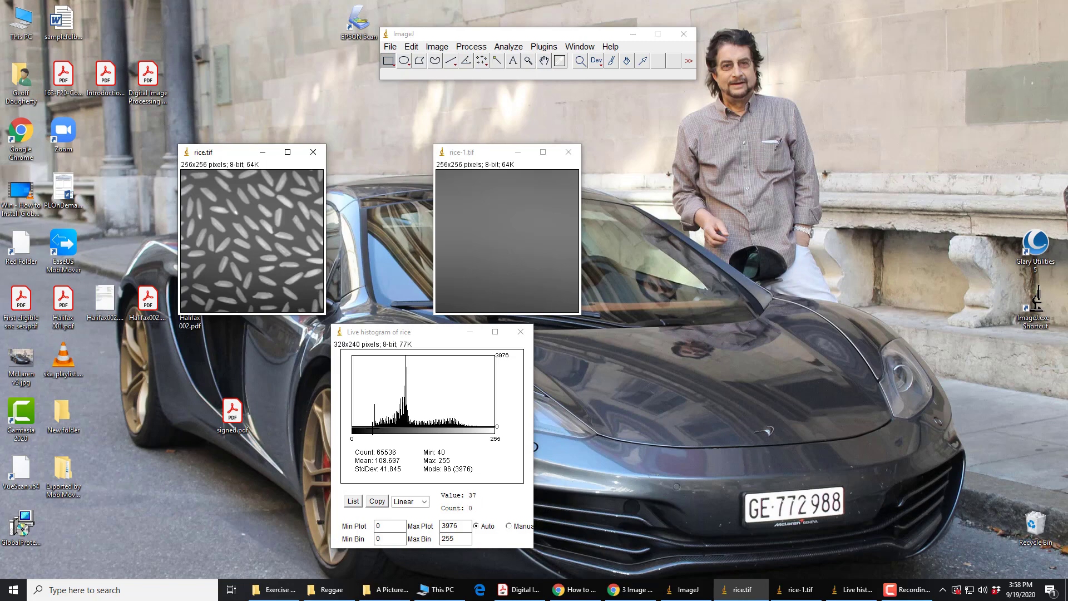
click(477, 267)
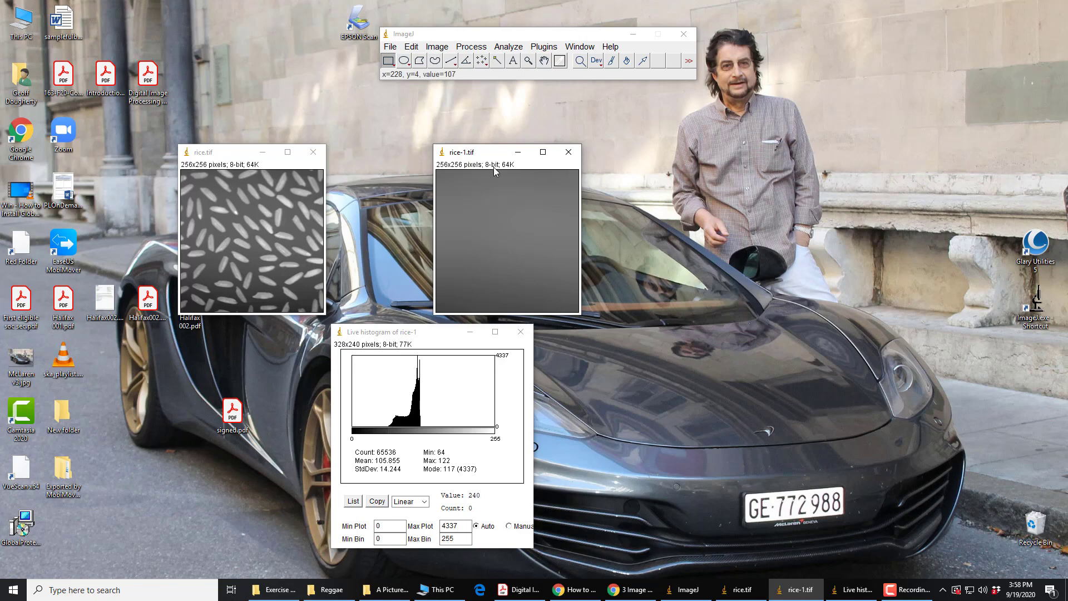
click(472, 48)
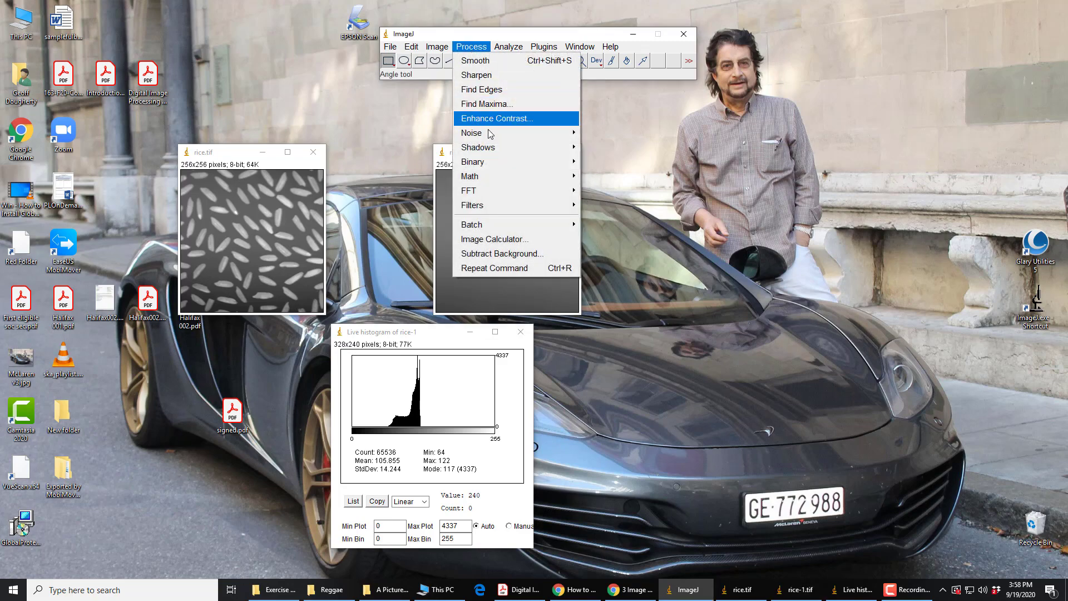
mouse_move(500, 182)
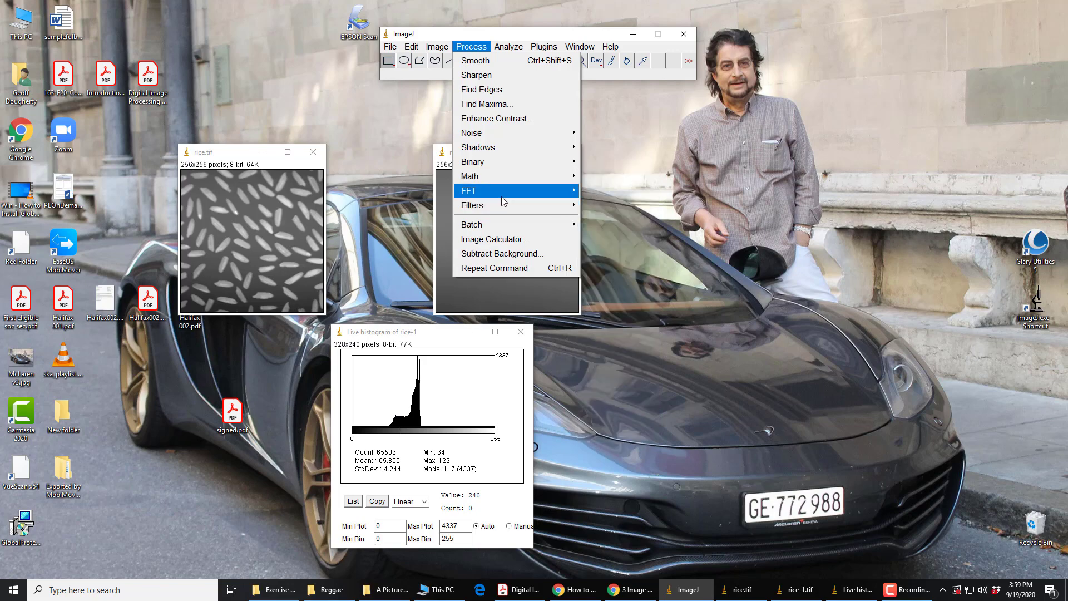
mouse_move(493, 214)
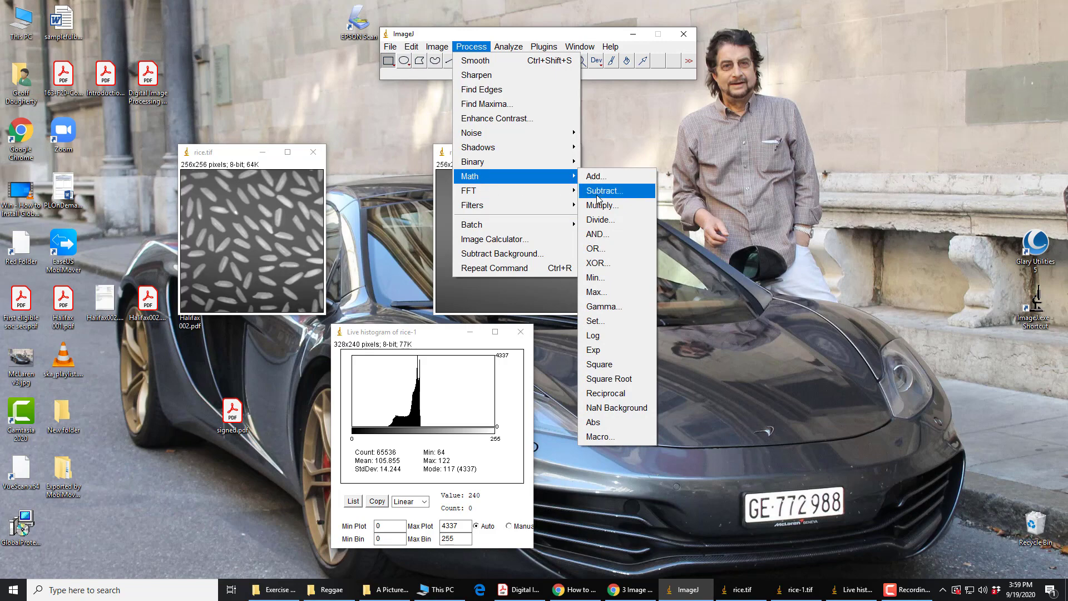
click(596, 192)
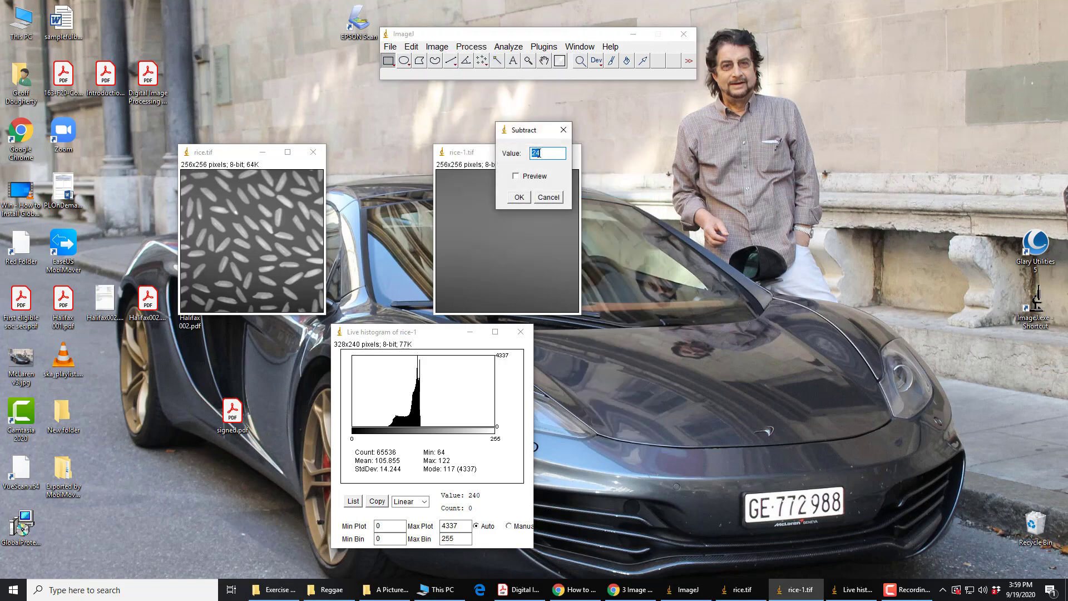
click(517, 177)
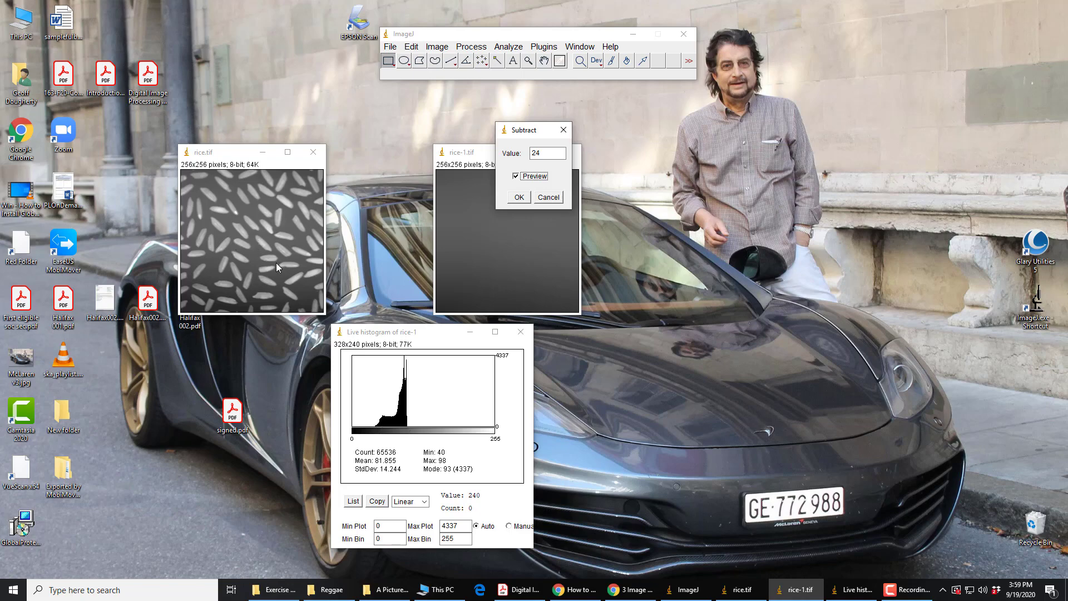
click(519, 197)
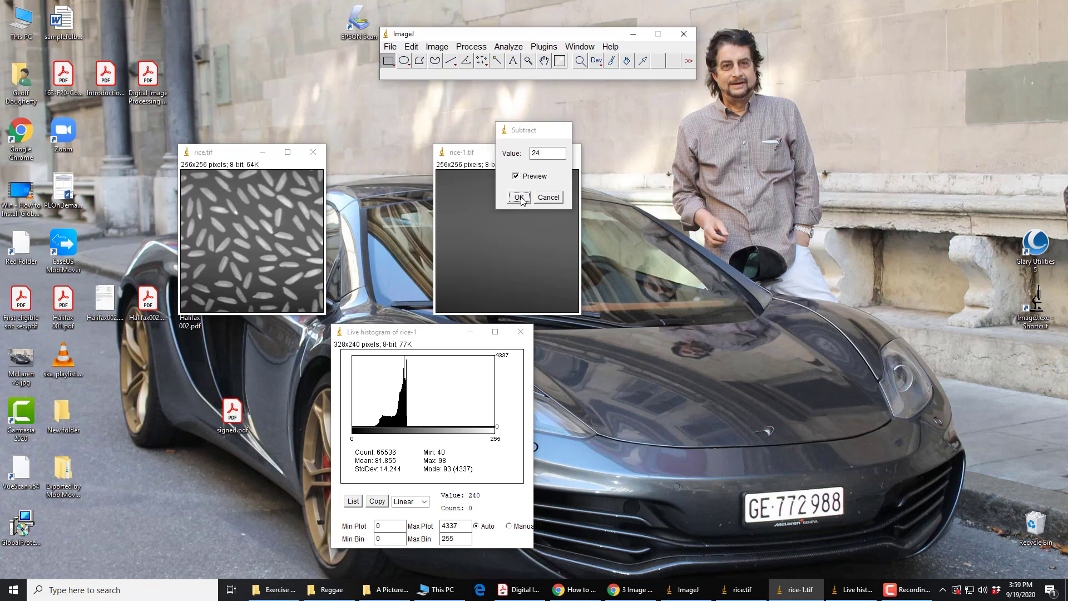
click(226, 154)
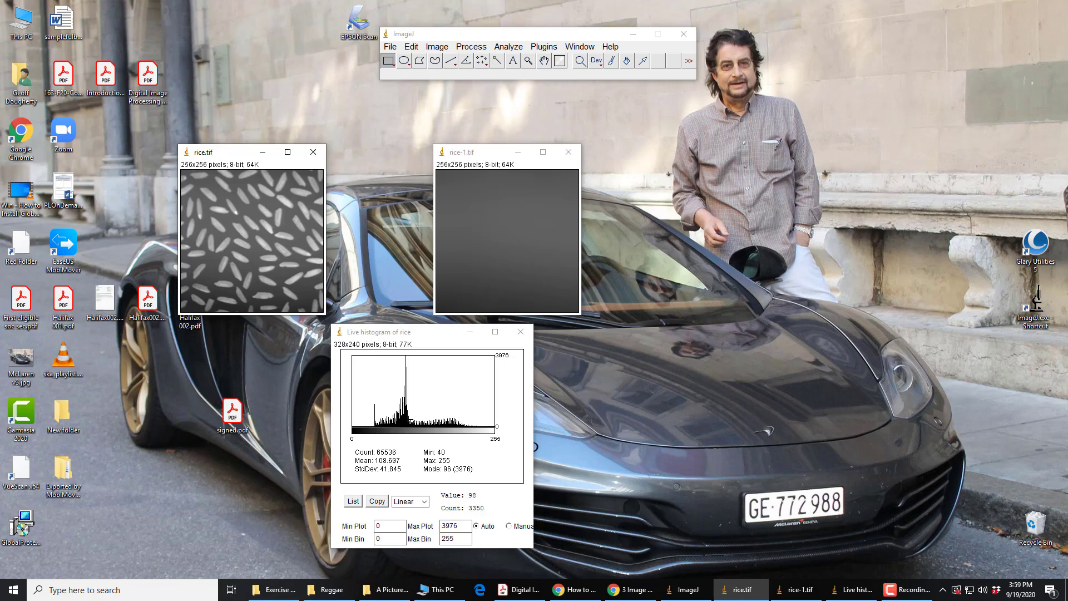
click(492, 153)
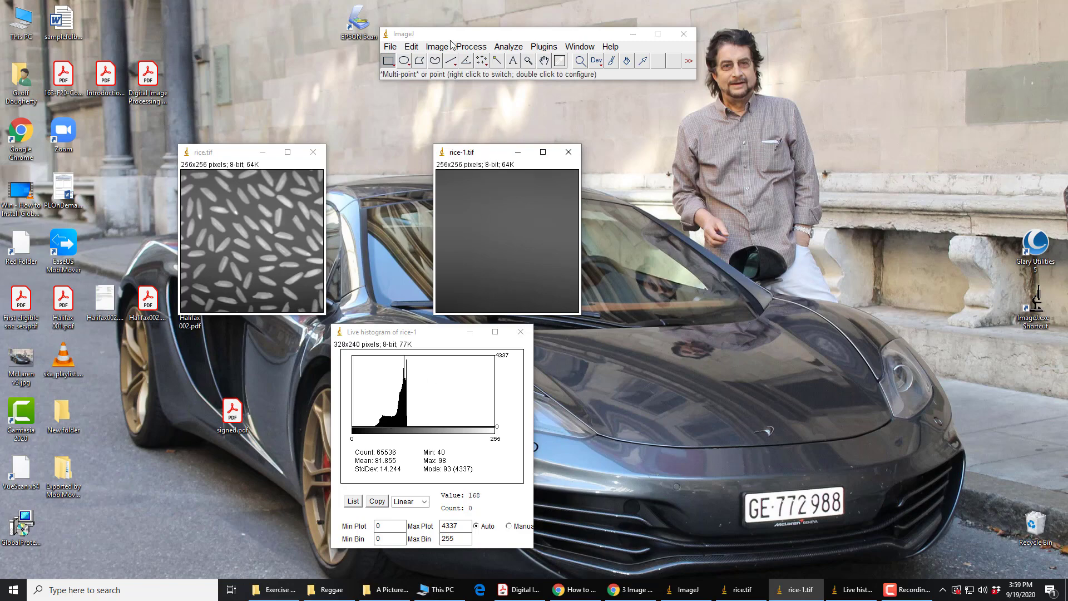
Step: Subtract rice-1.tif from rice.tif with the Image Calculator as a 32-bit result in a new window, and place the result beside rice-1.tif
click(478, 49)
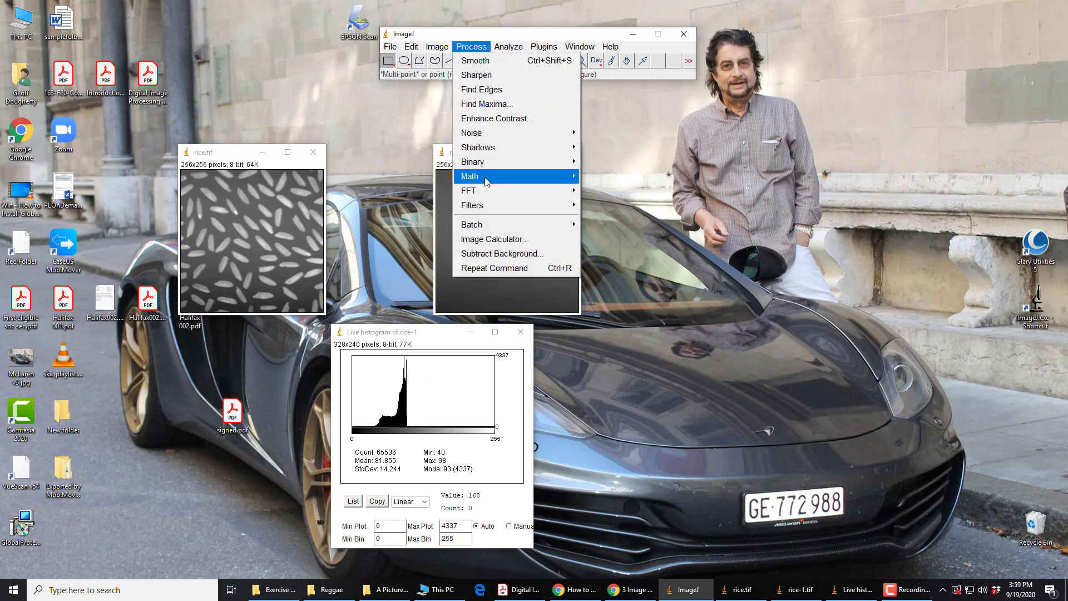
mouse_move(567, 177)
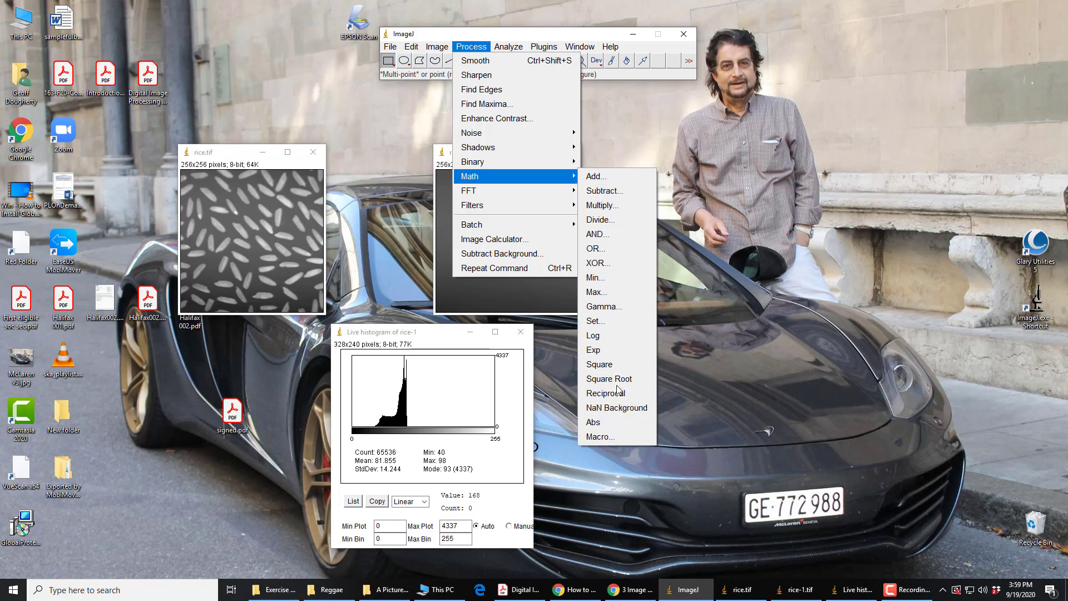
click(485, 177)
click(486, 177)
click(489, 243)
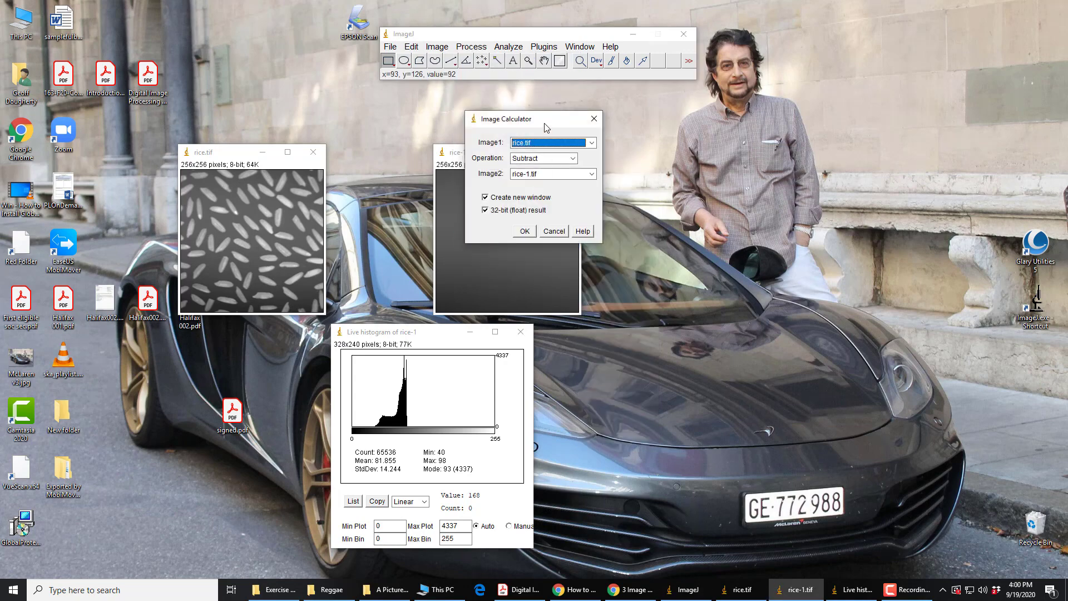
drag(544, 127, 723, 143)
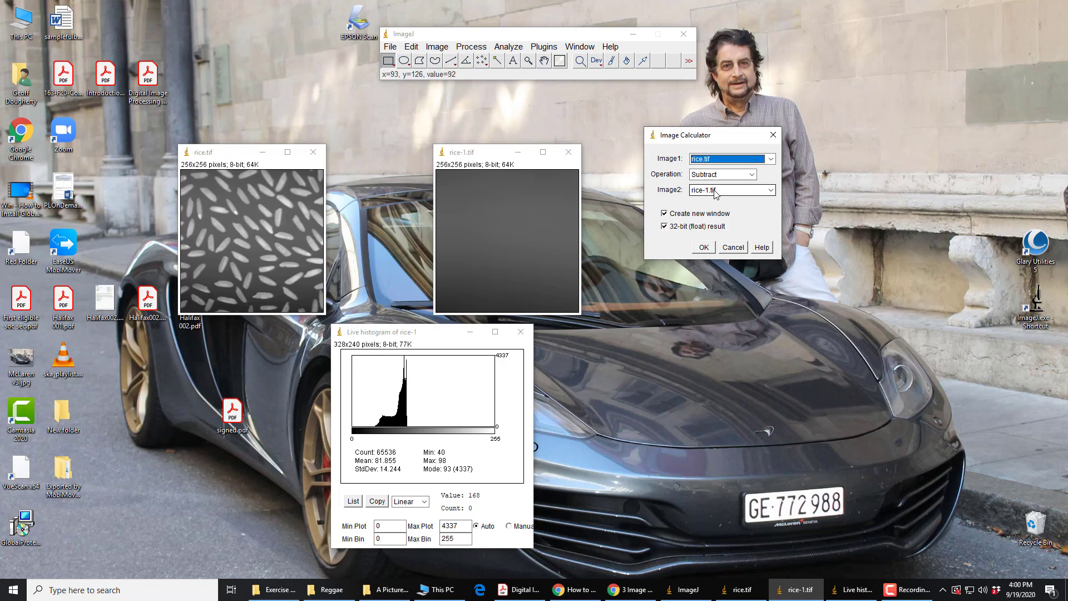
click(749, 175)
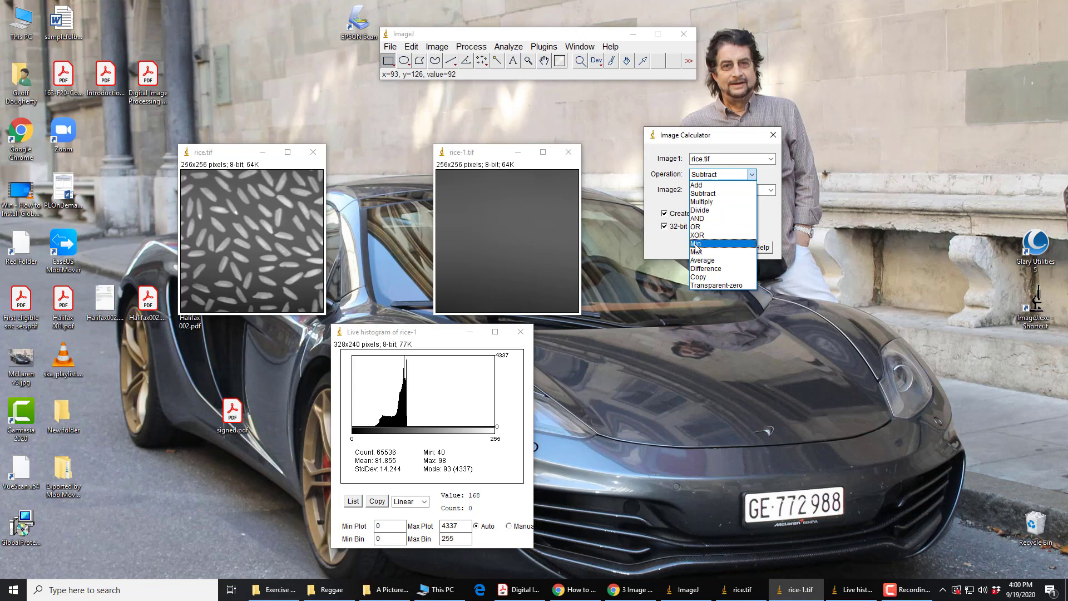
click(699, 195)
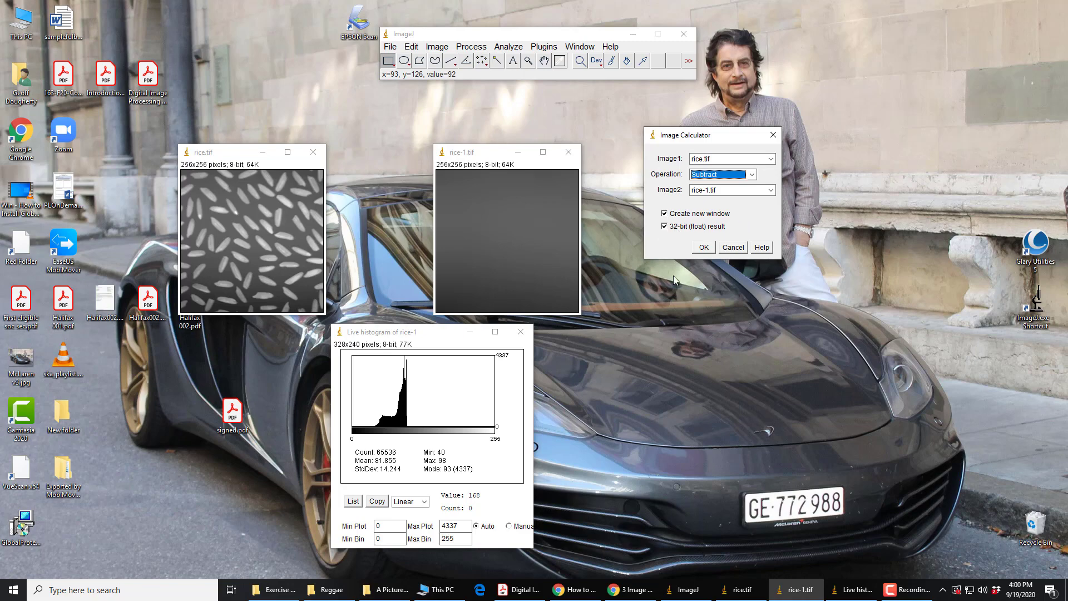
click(703, 248)
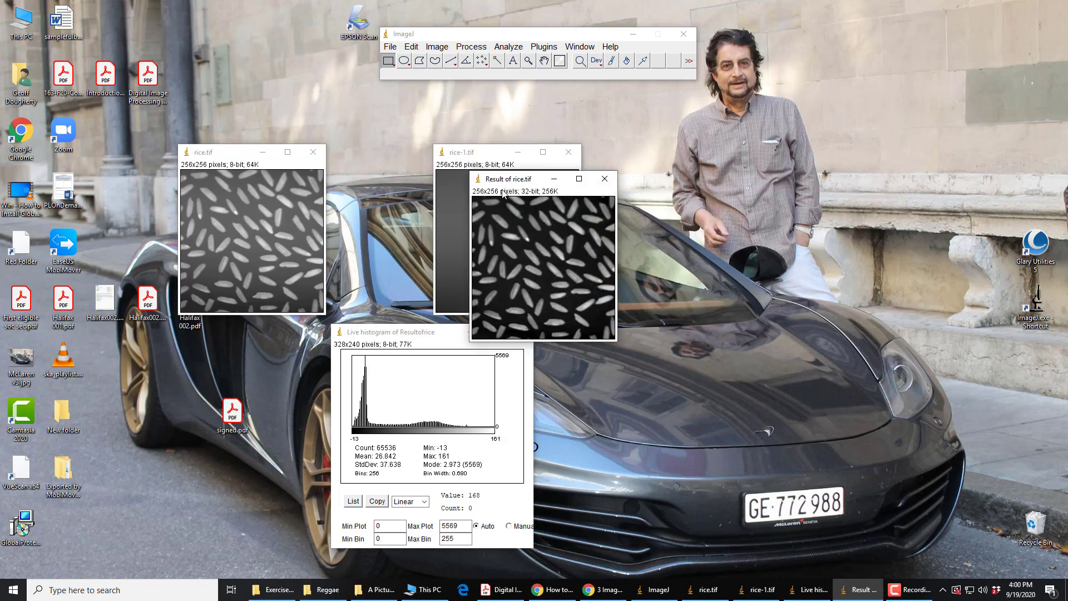
drag(503, 189, 652, 161)
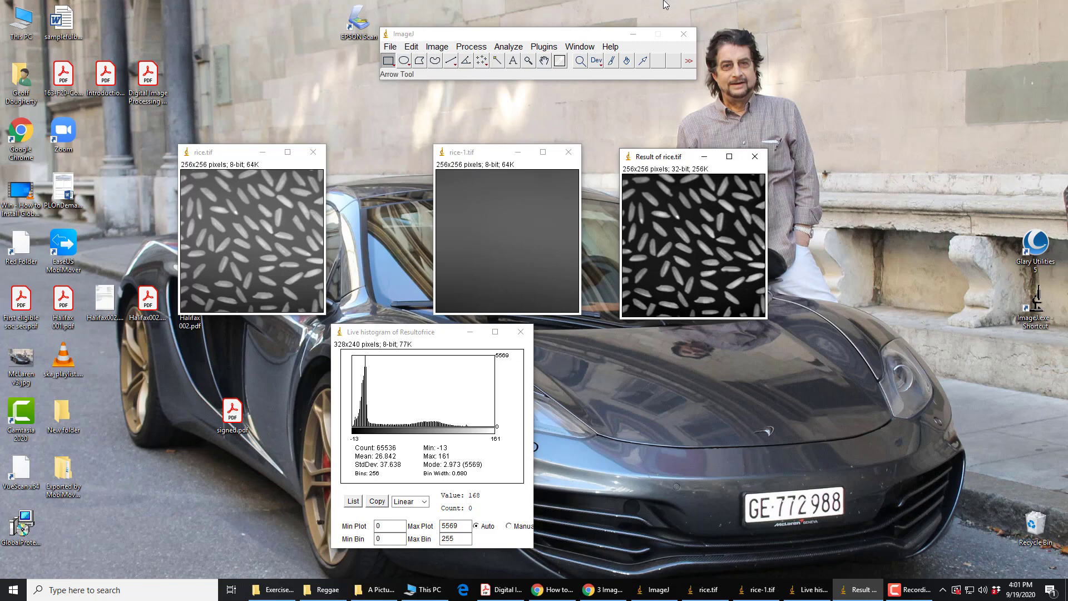
Step: Search the Command Finder for "threshold" to find where the command is located, and close the finder
click(442, 47)
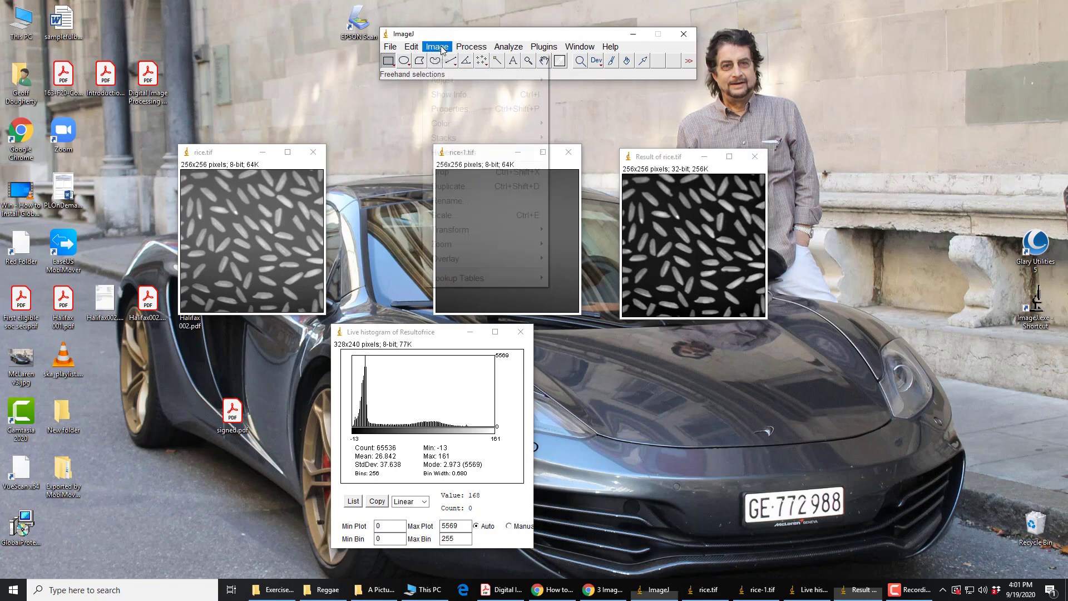
mouse_move(467, 48)
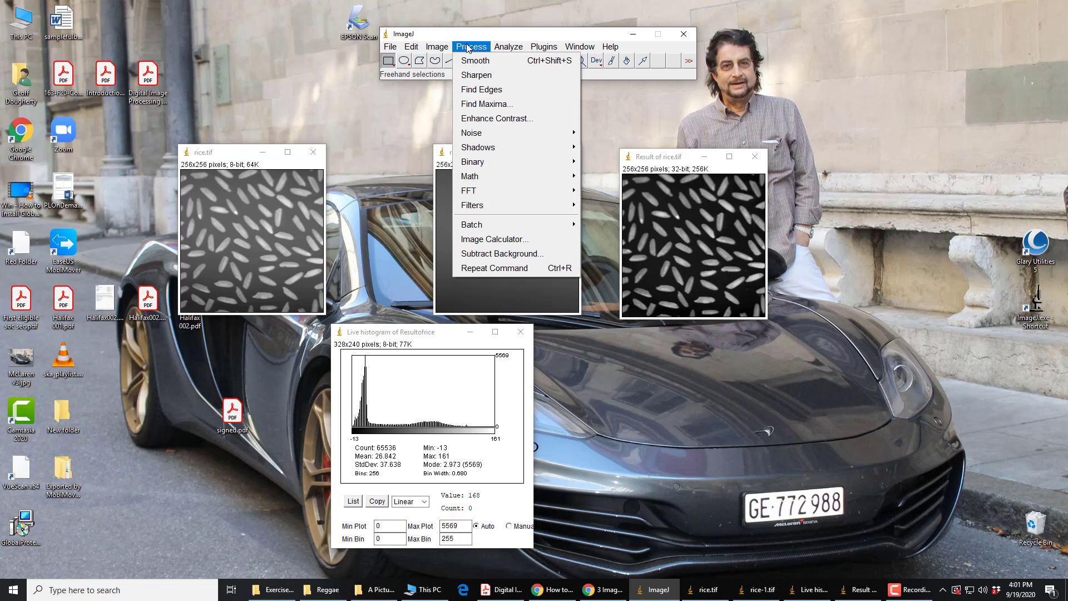
mouse_move(500, 50)
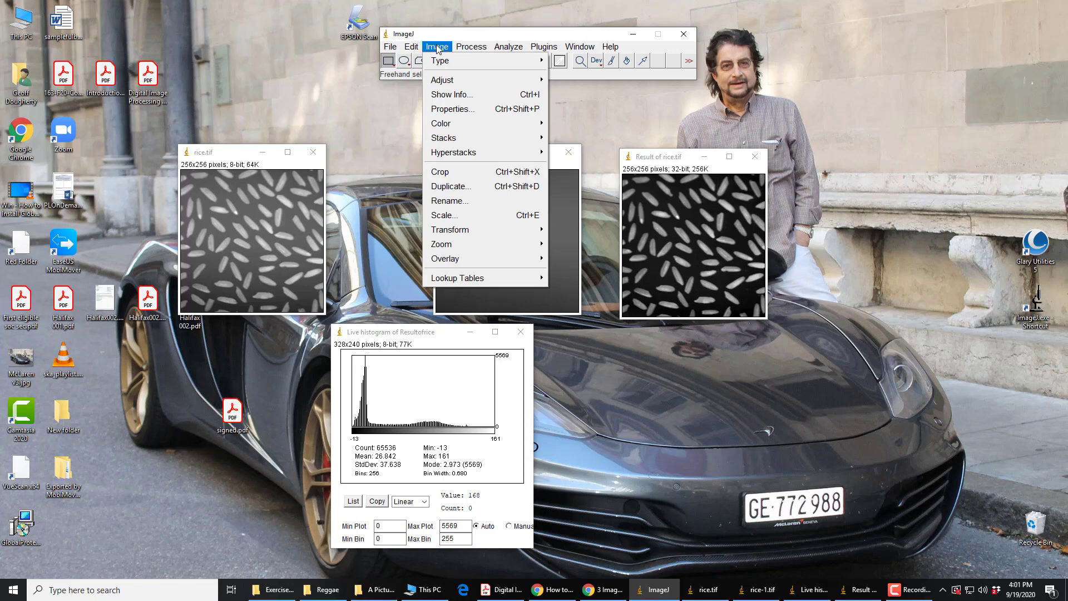
mouse_move(542, 50)
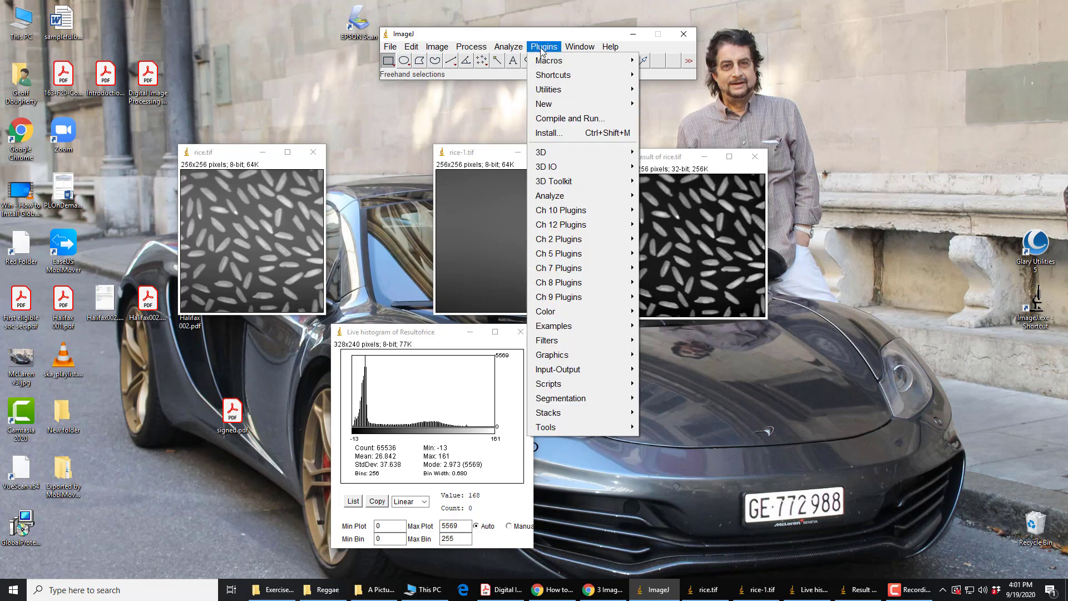
mouse_move(547, 81)
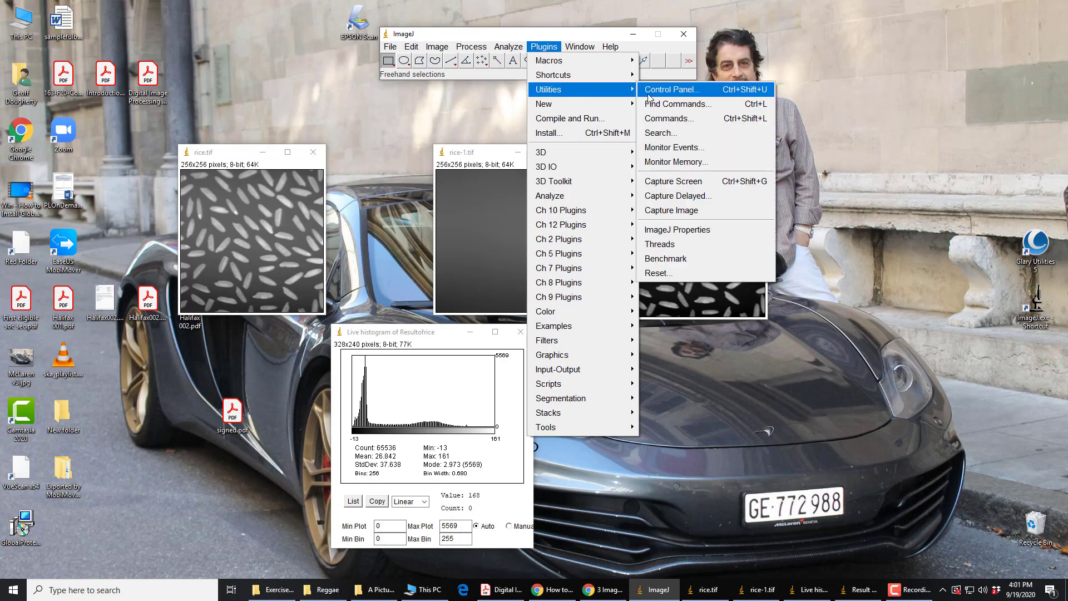
click(652, 104)
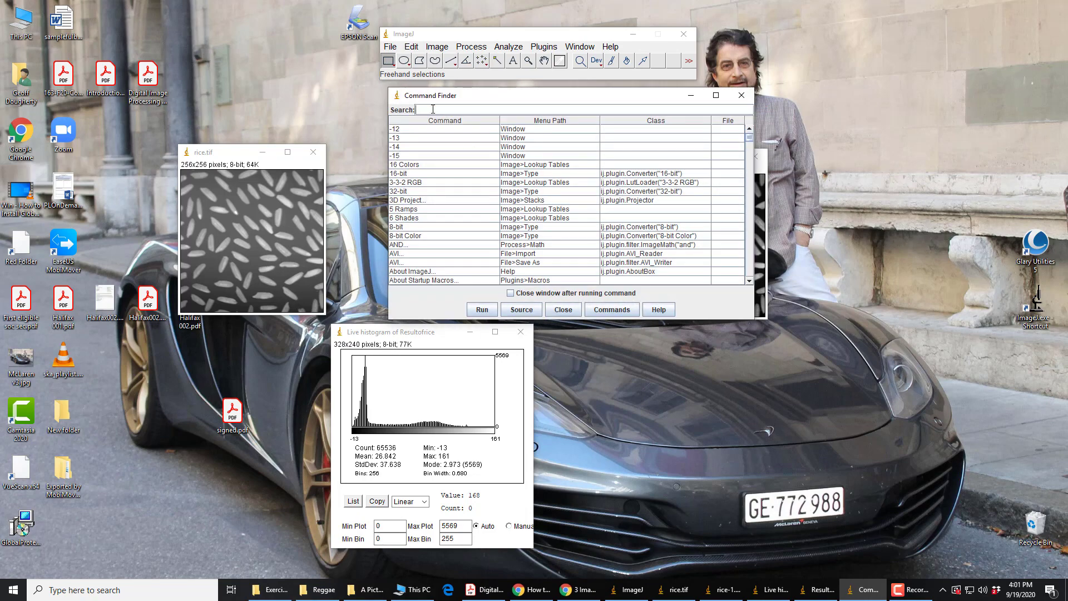
text(threshold)
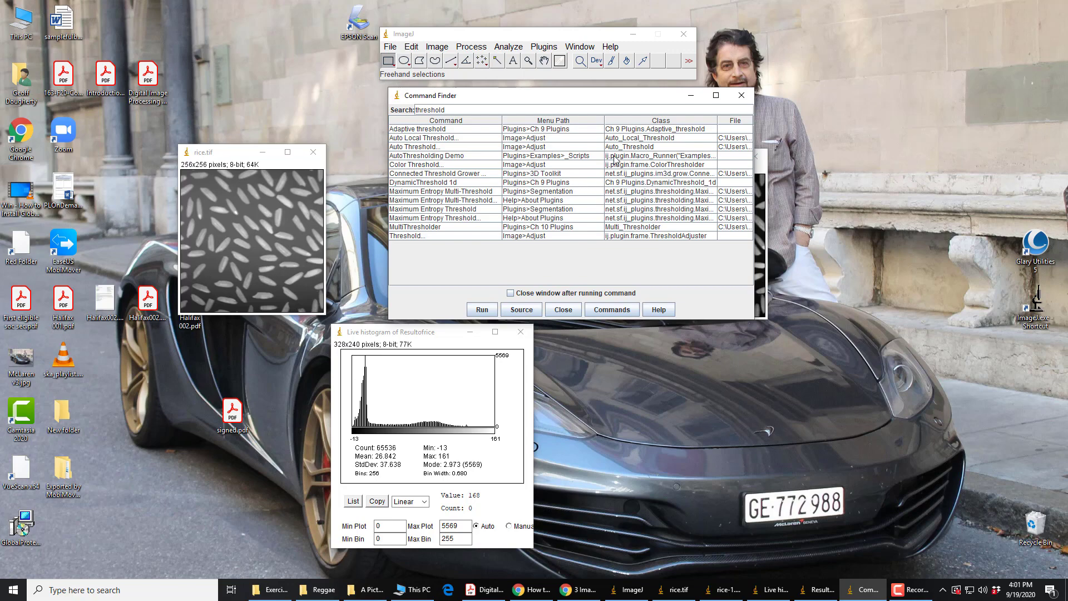
click(741, 96)
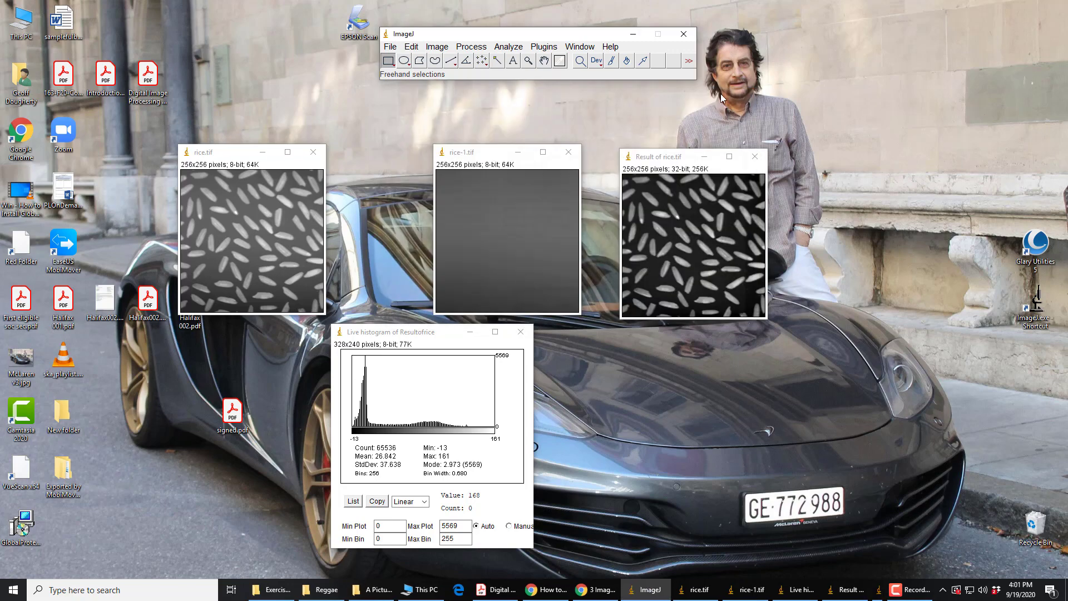
Step: Open the Threshold settings for Result of rice.tif and compare the grain segmentation at lower levels ranging from -6.18 to 59.33
click(437, 48)
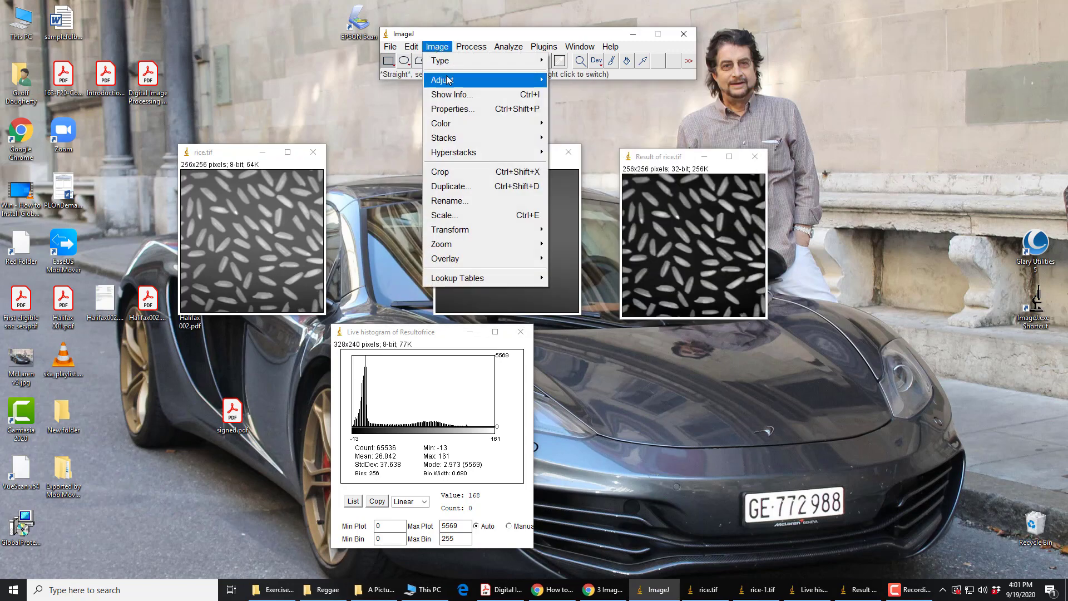
mouse_move(442, 80)
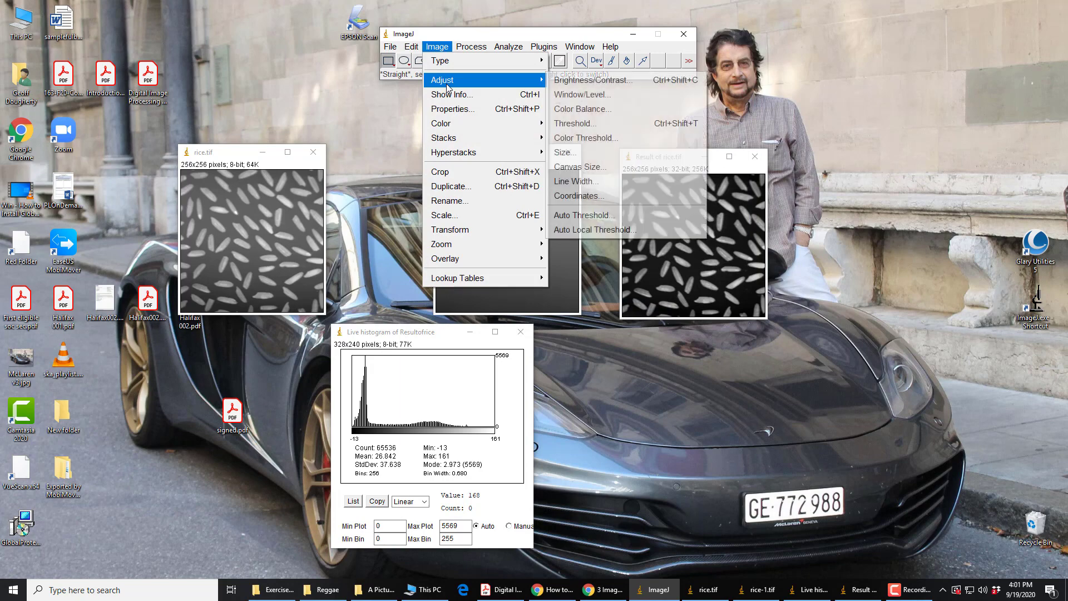
click(570, 126)
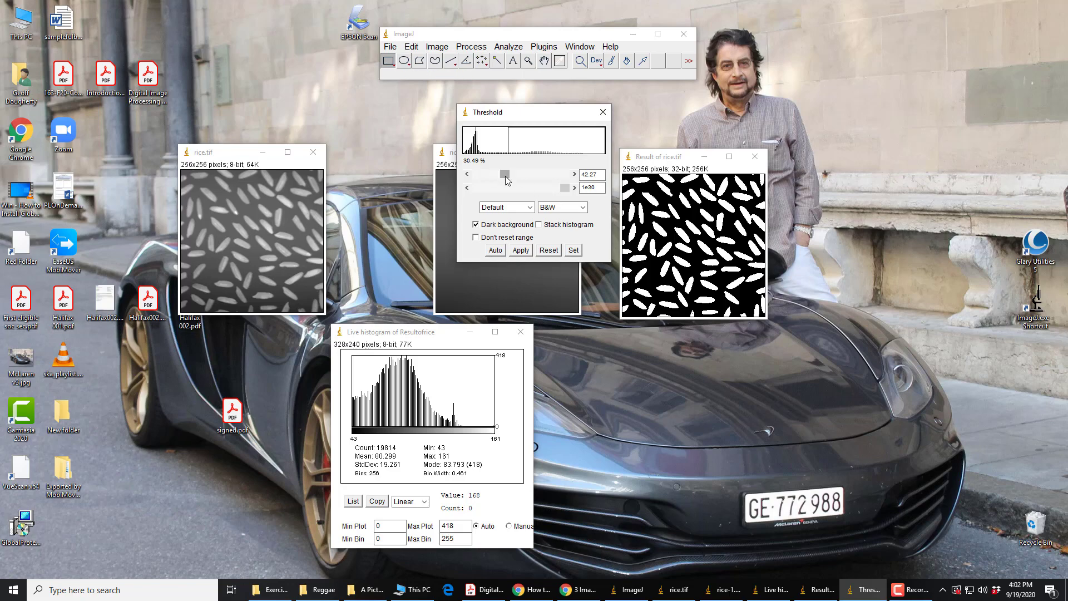
drag(504, 174, 481, 193)
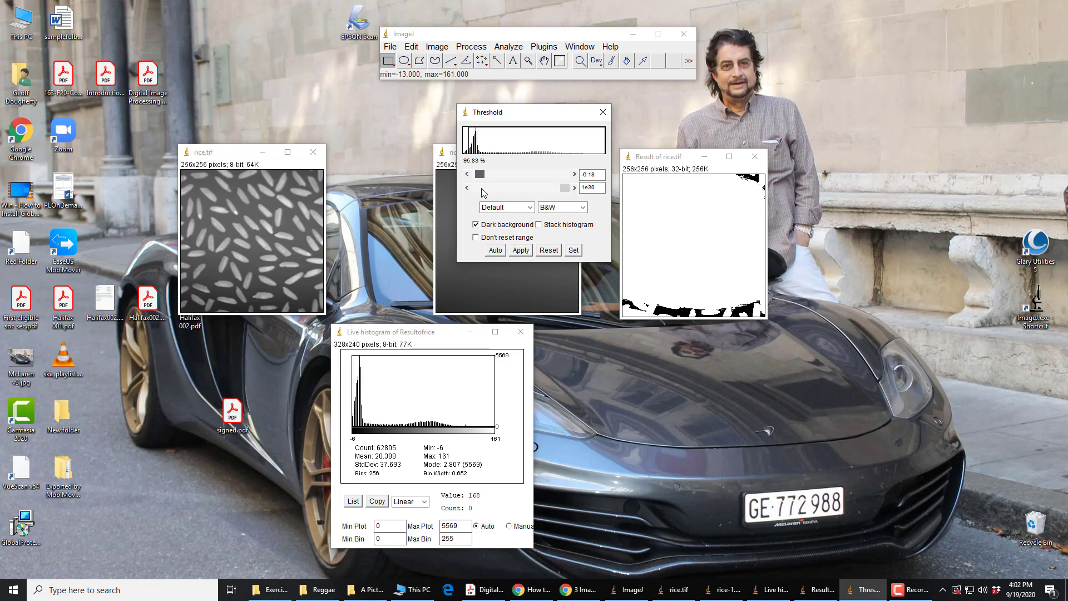
drag(483, 193, 492, 193)
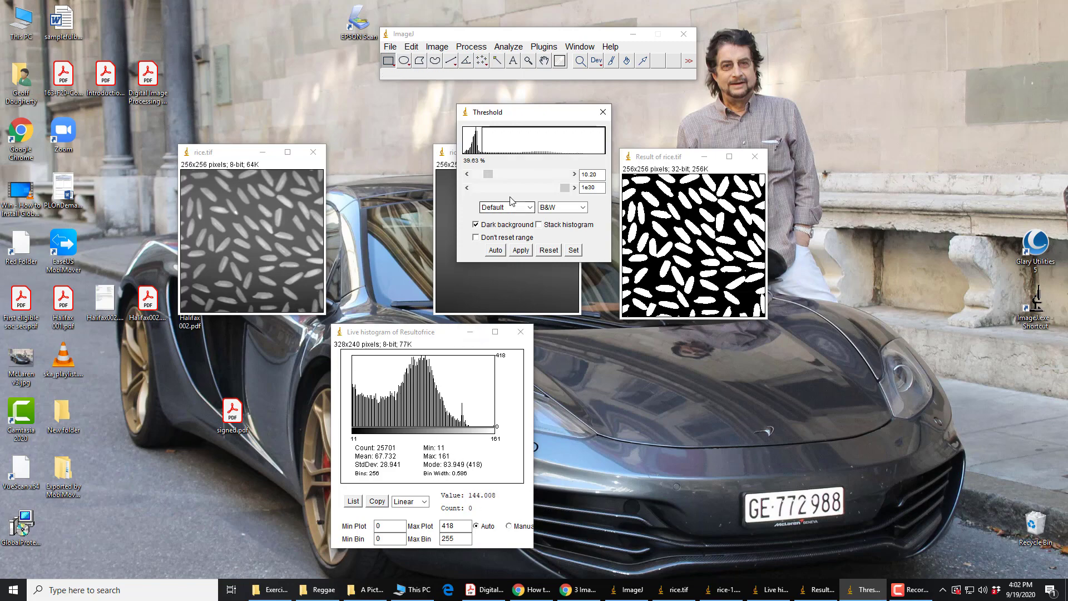
drag(489, 178, 489, 178)
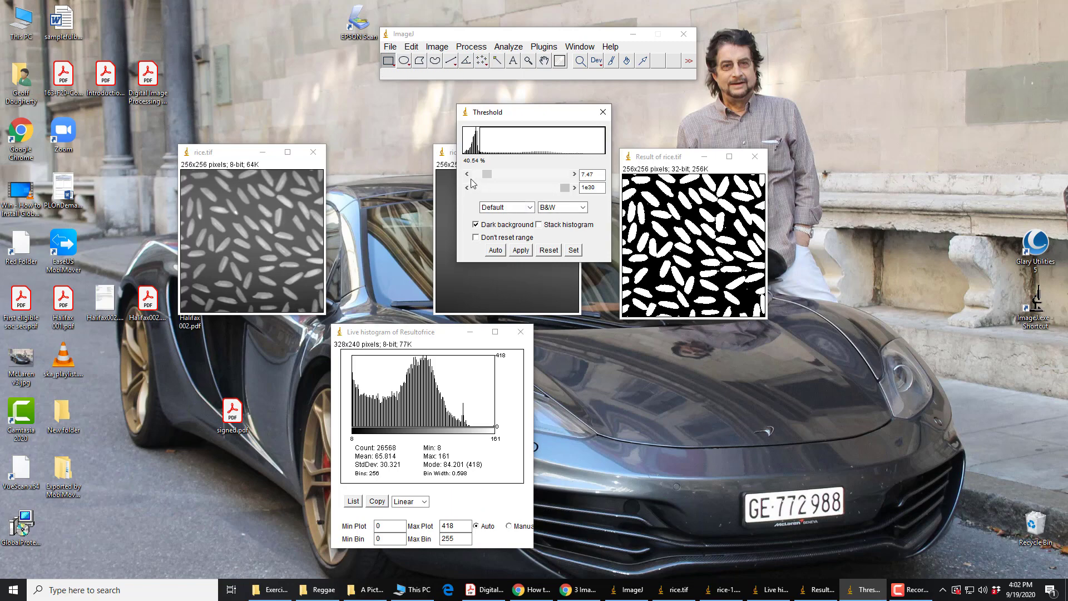
mouse_move(490, 175)
mouse_down()
mouse_move(529, 174)
mouse_move(487, 186)
mouse_move(498, 183)
mouse_up()
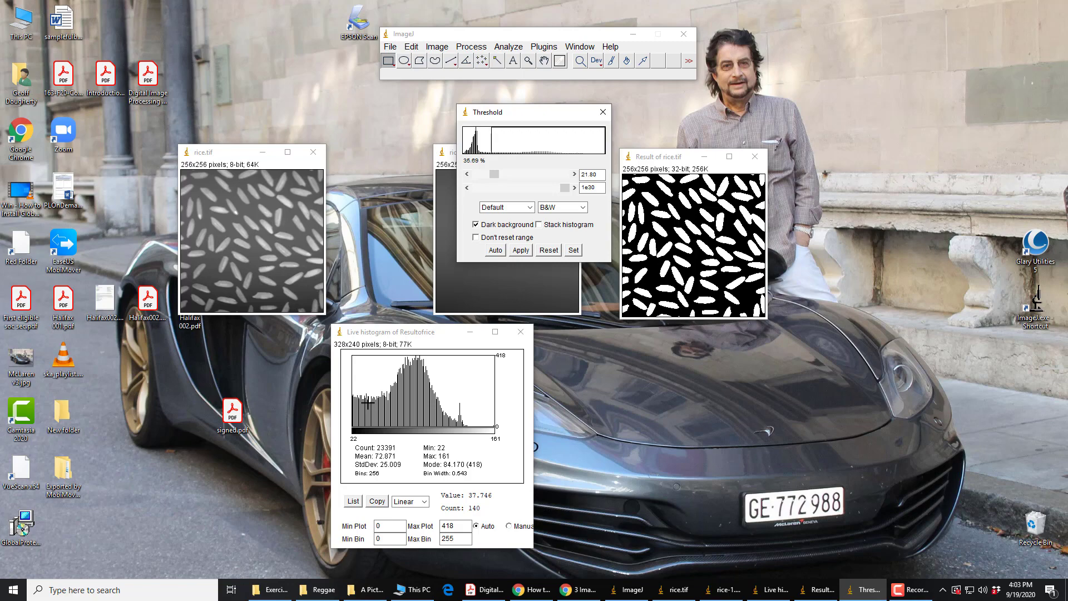
mouse_move(496, 177)
mouse_down()
mouse_move(486, 177)
mouse_move(503, 179)
mouse_up()
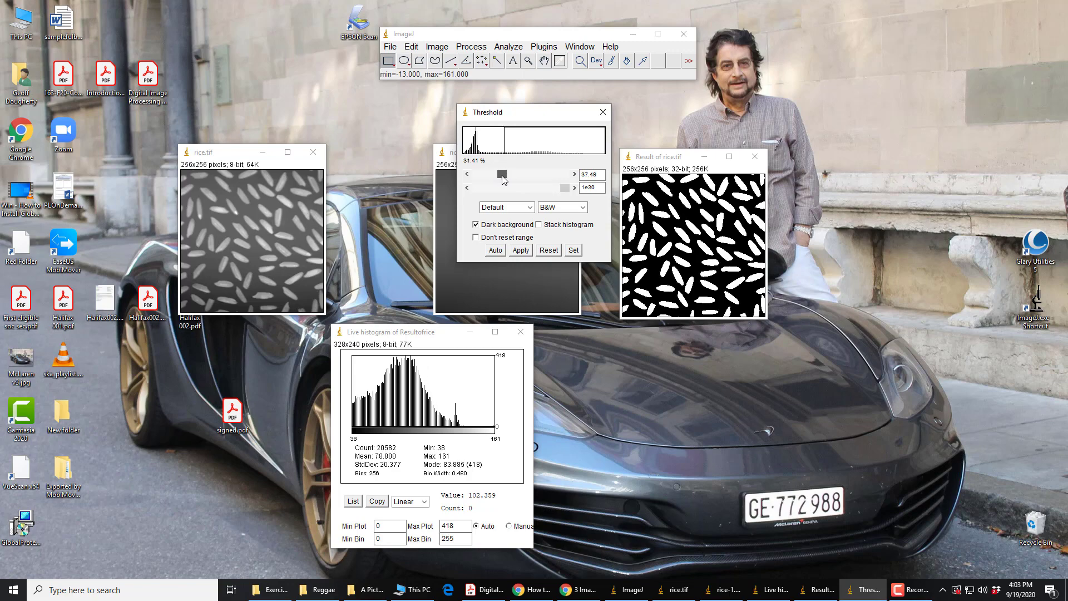
mouse_move(503, 179)
mouse_down()
mouse_move(529, 180)
mouse_move(514, 185)
mouse_up()
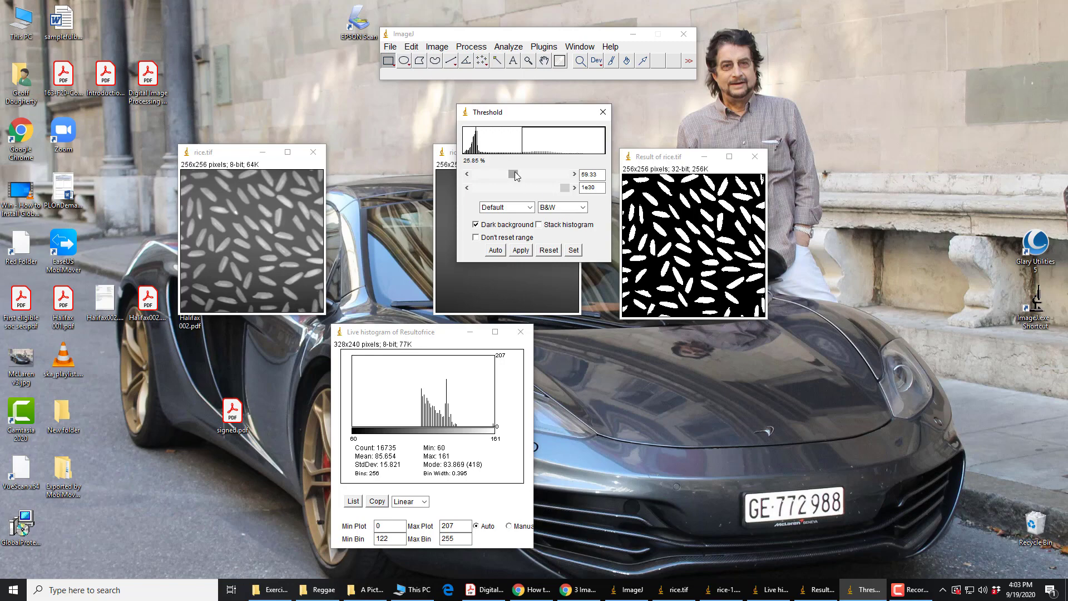
Step: Set the lower threshold to 38.18, convert Result of rice.tif to a mask, and close the live histogram and Threshold windows
drag(514, 174, 506, 178)
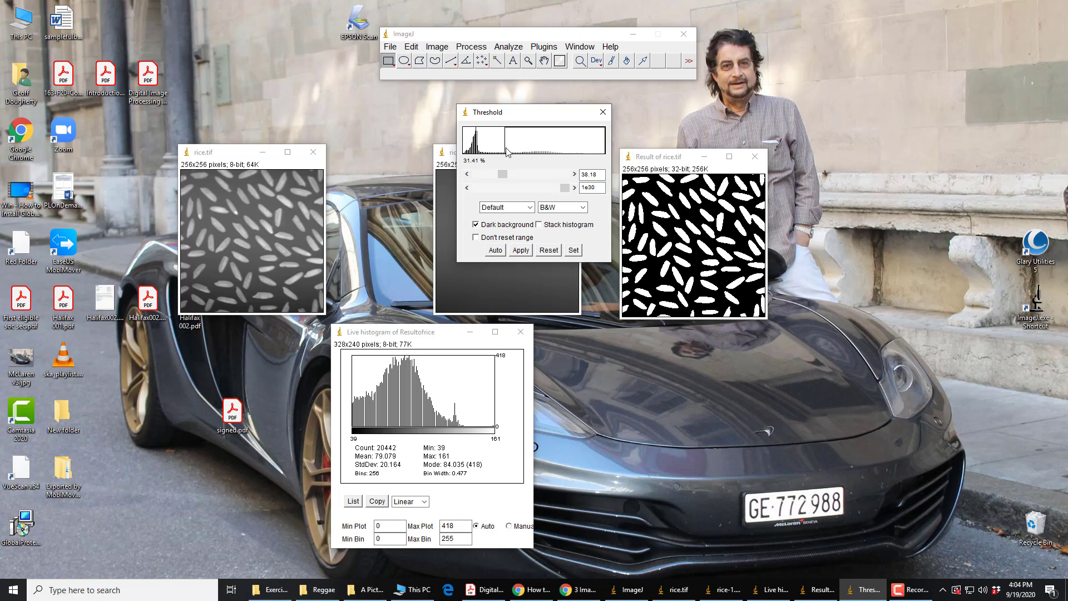
click(520, 251)
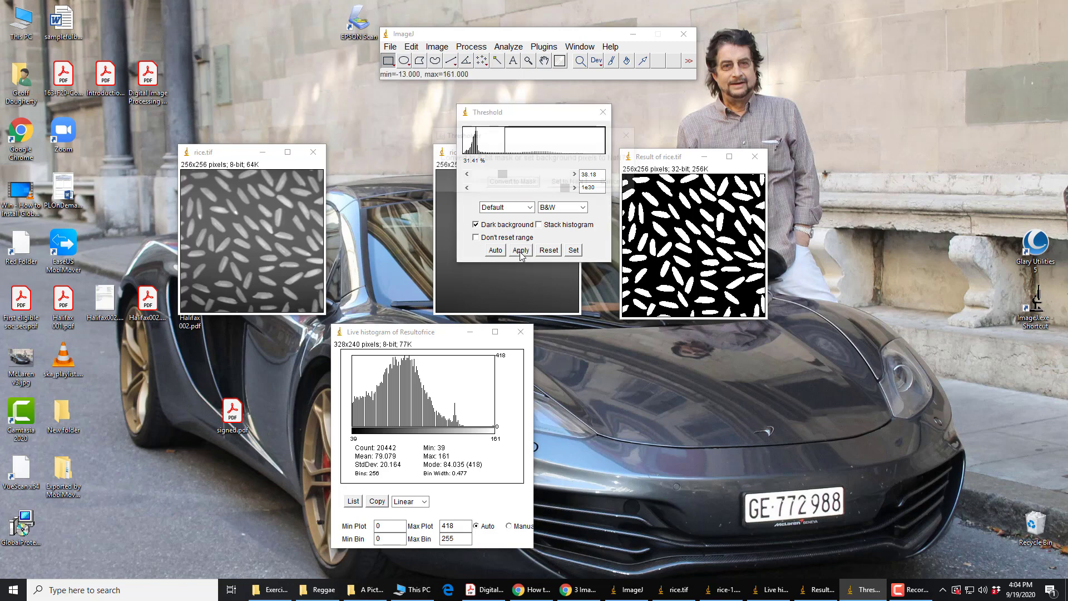
key(Return)
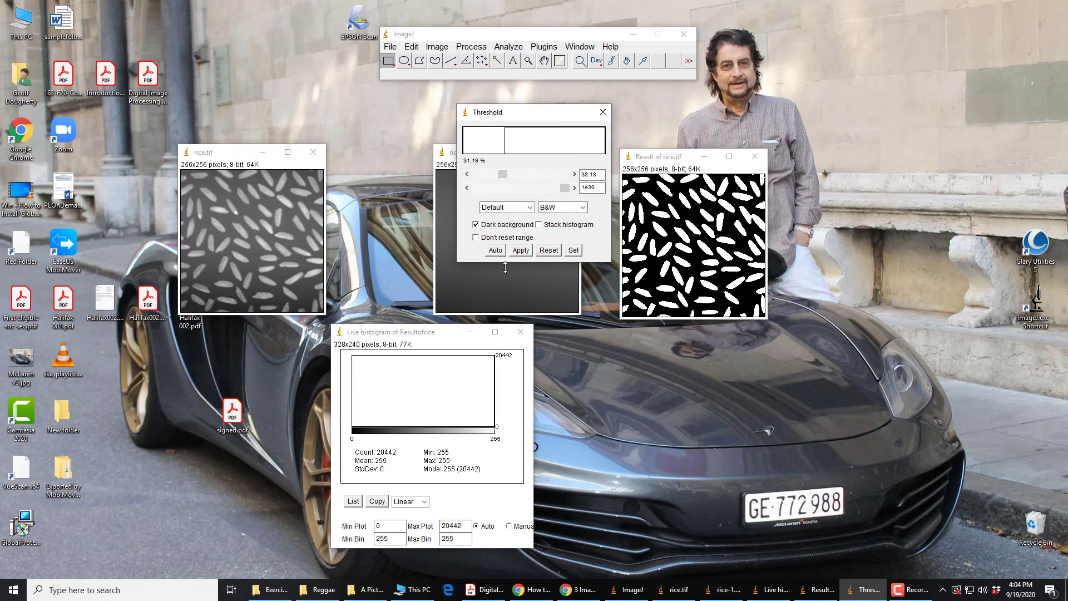
click(521, 331)
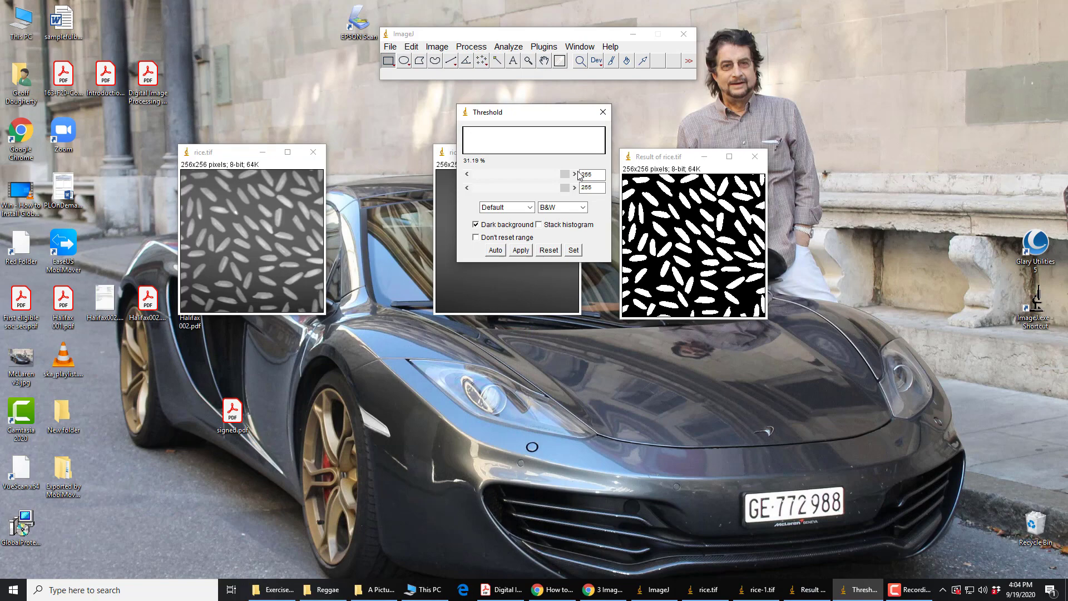
click(603, 112)
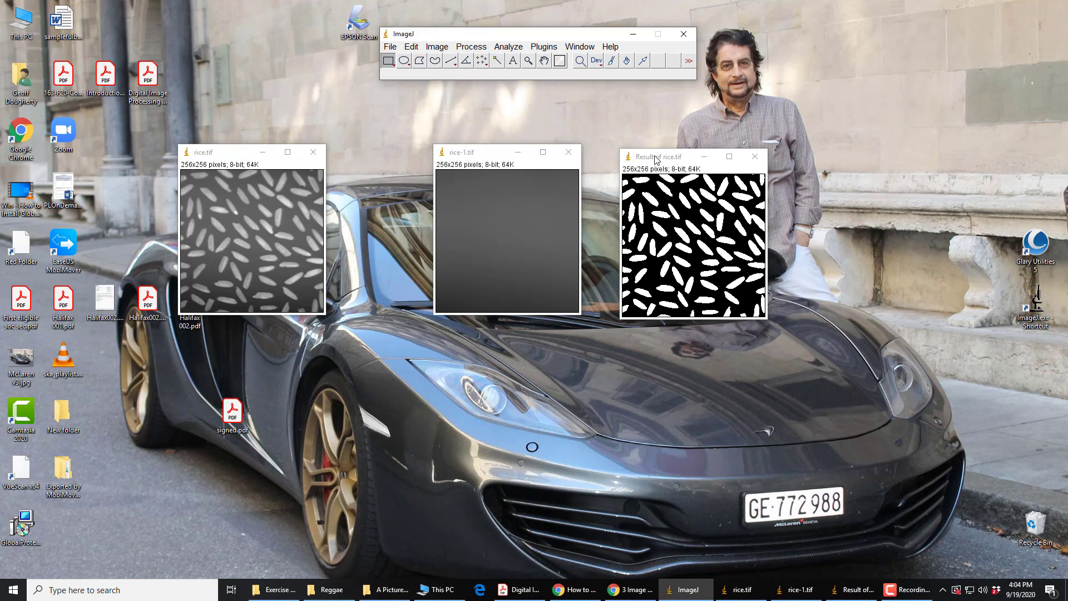
Step: Check the live histogram of the thresholded Result of rice.tif and close it
click(543, 47)
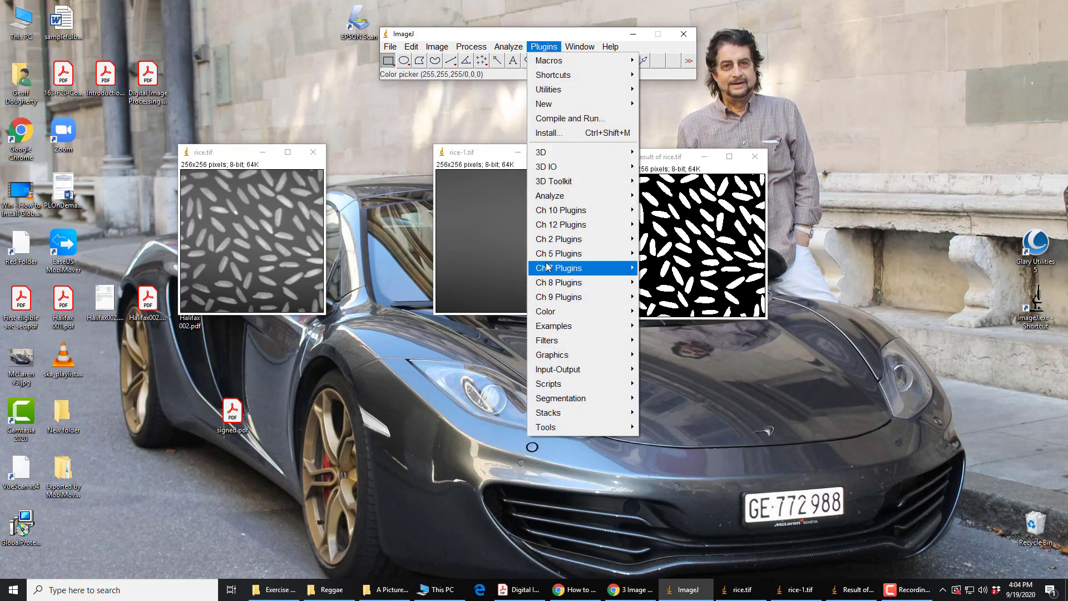
mouse_move(546, 267)
click(673, 278)
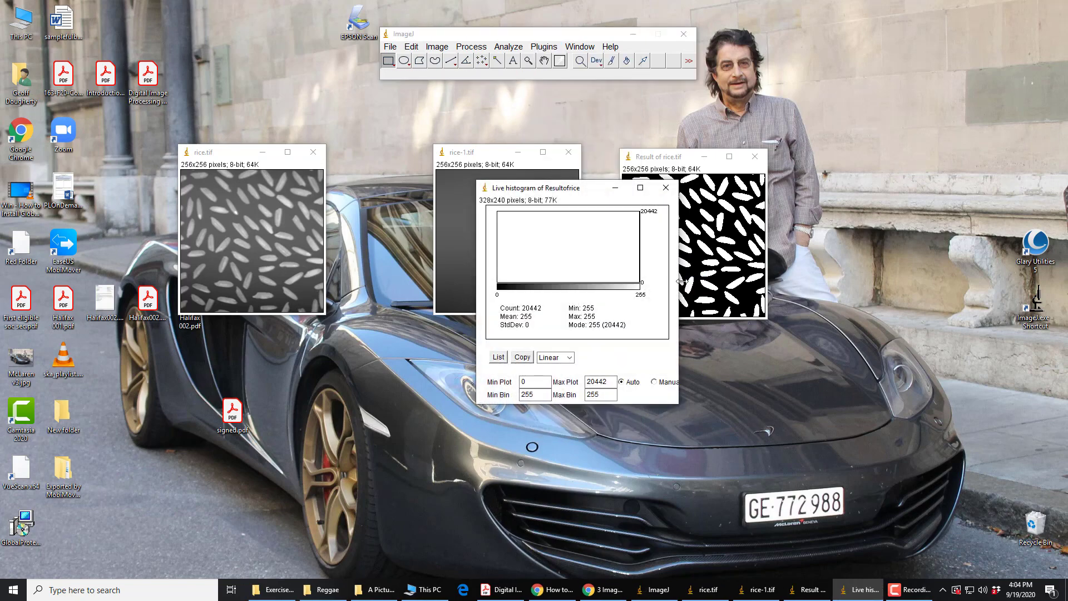
click(665, 188)
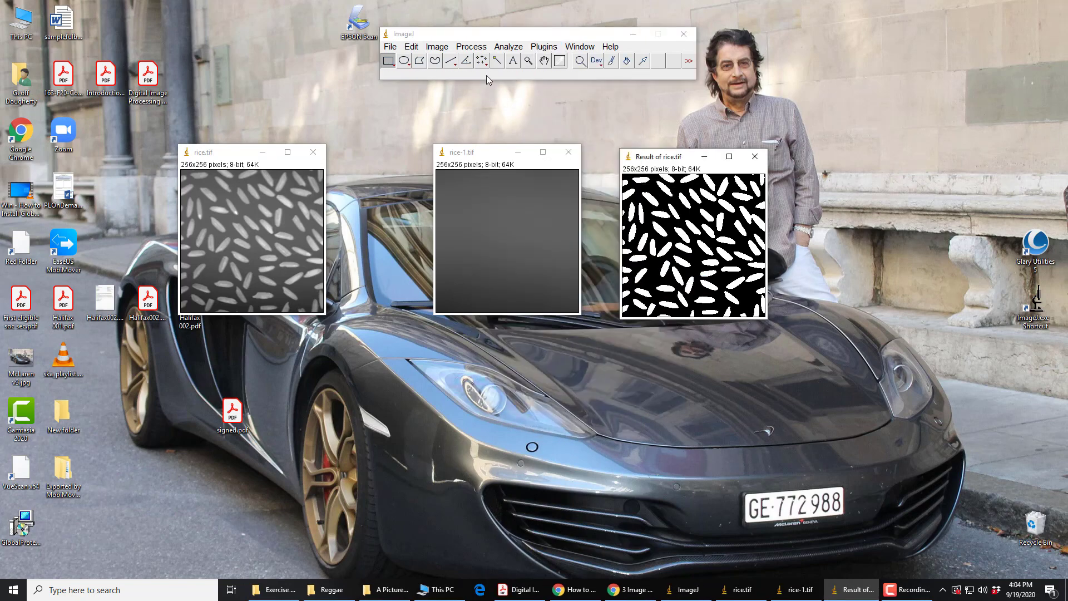
Step: Run Make Binary on the thresholded Result of rice.tif
click(477, 48)
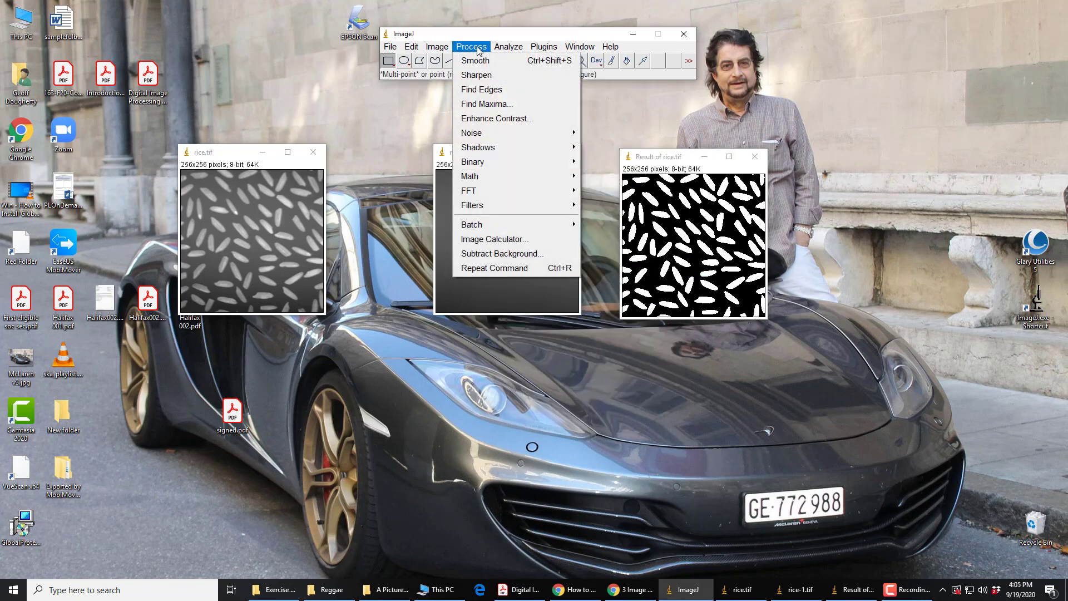
mouse_move(478, 162)
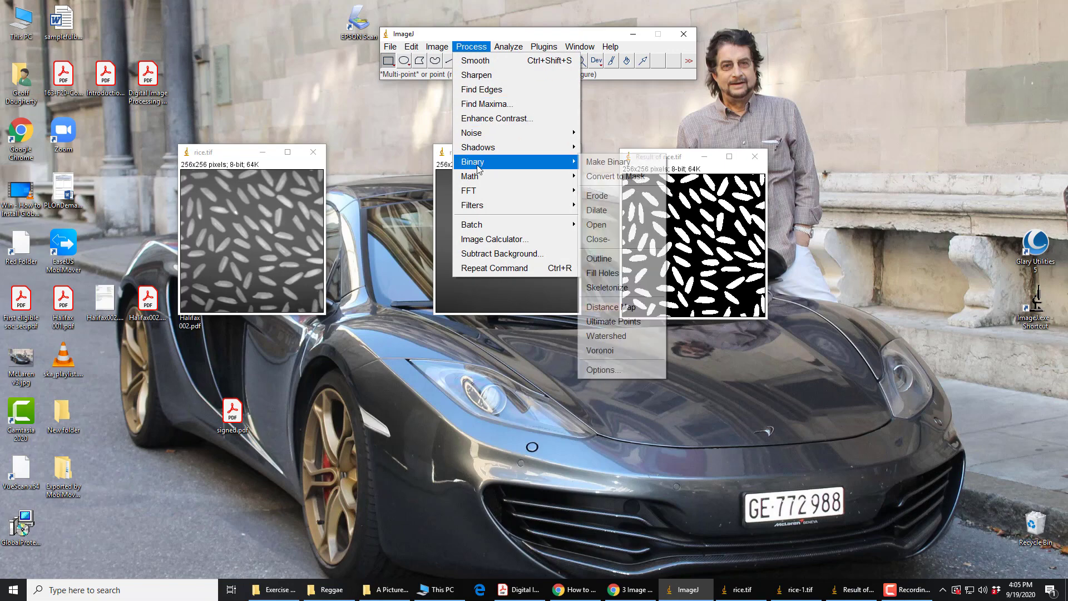
click(606, 161)
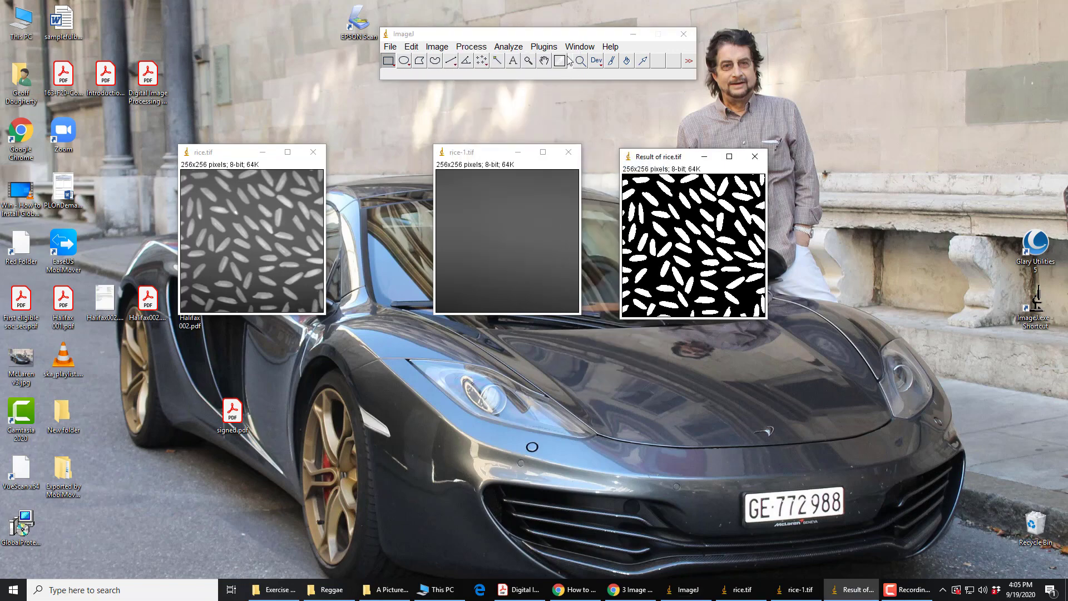
Step: Show the live histogram of the binary Result of rice.tif and place its window below the three images
click(544, 47)
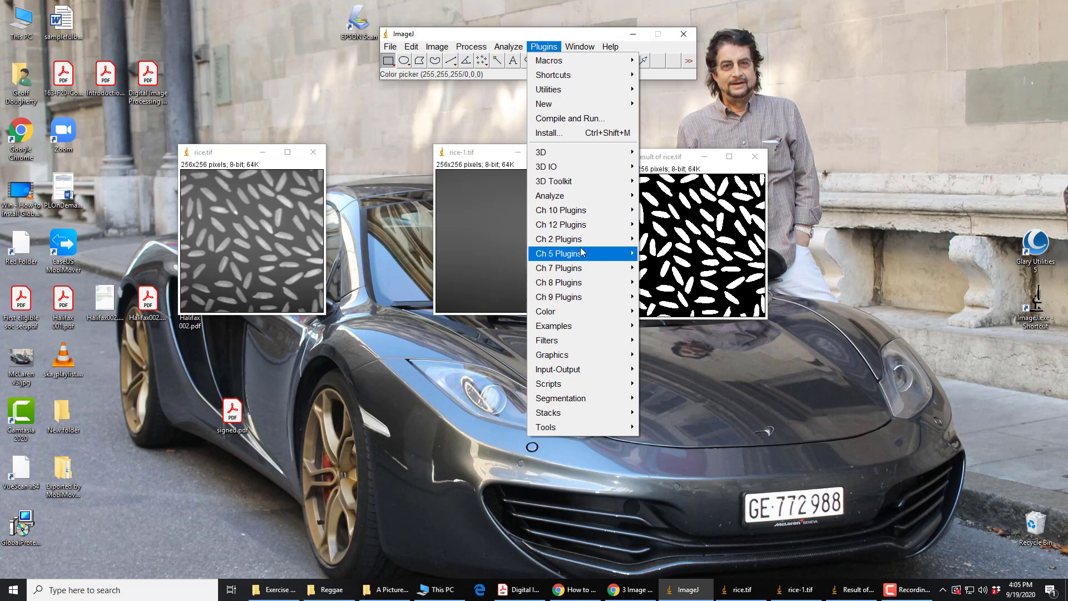
mouse_move(582, 256)
click(667, 283)
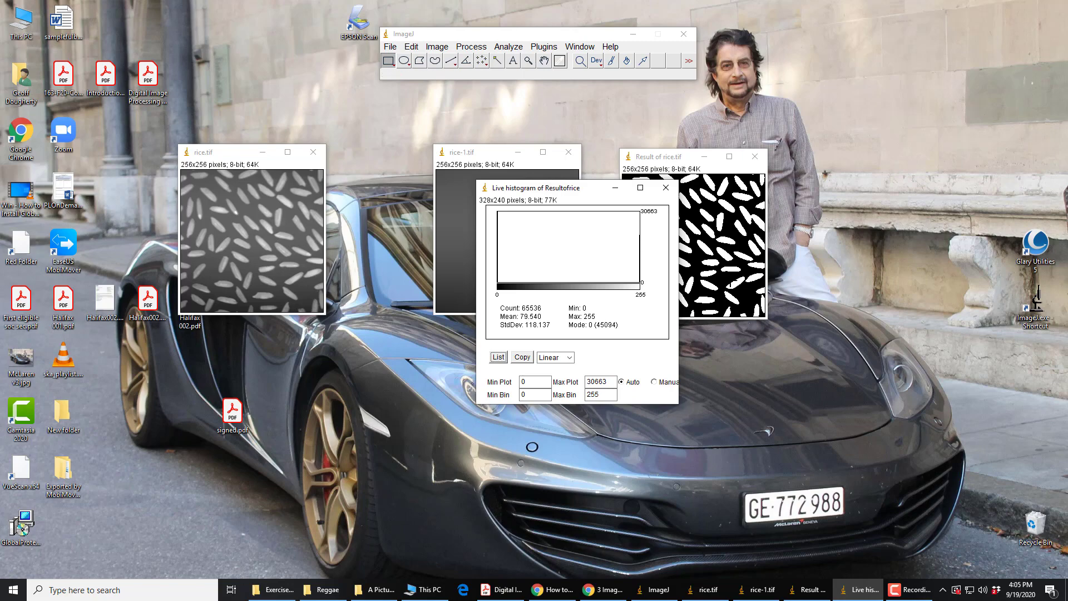
mouse_move(513, 589)
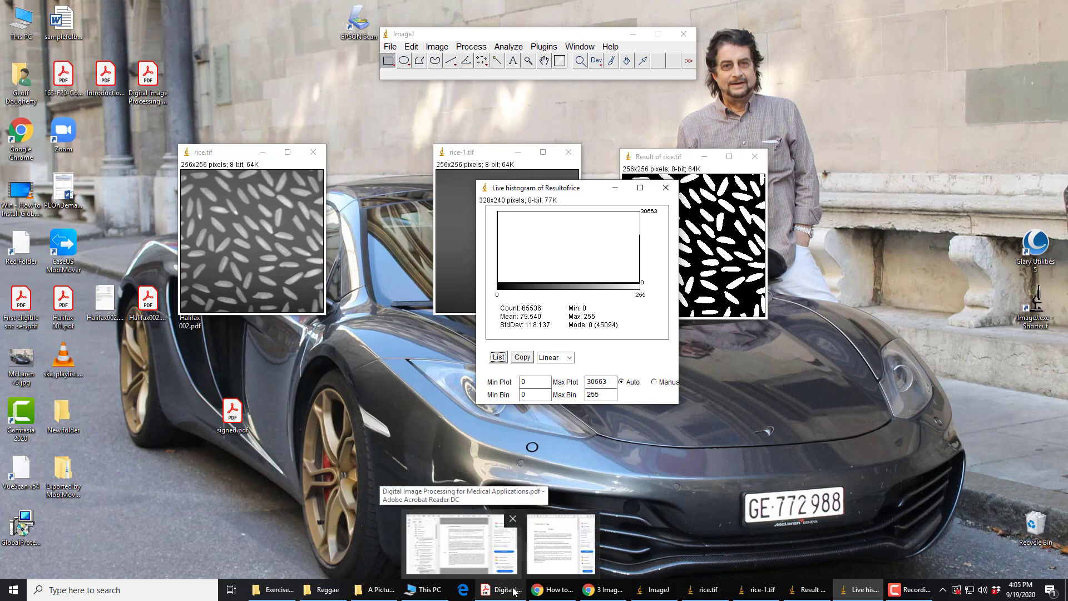
drag(593, 192, 527, 350)
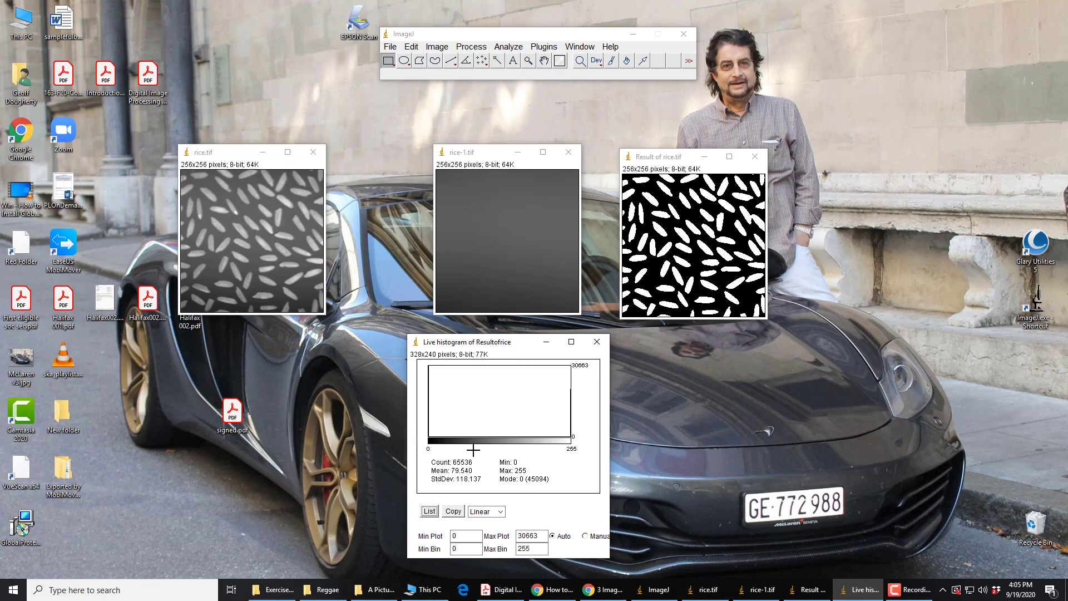